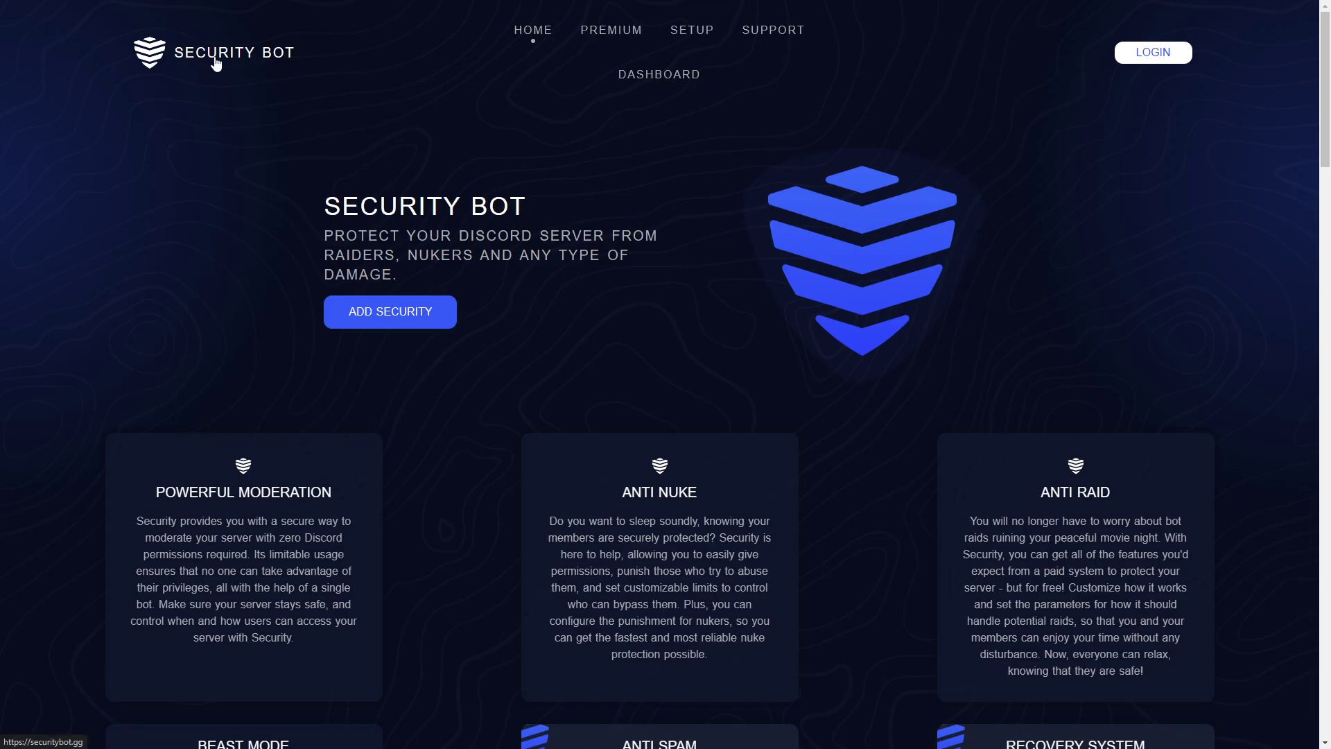
Step: Add the Security bot to the preselected Discord server and authorize it with the Administrator permission
{"action": "left_click", "coordinate": [391, 313]}
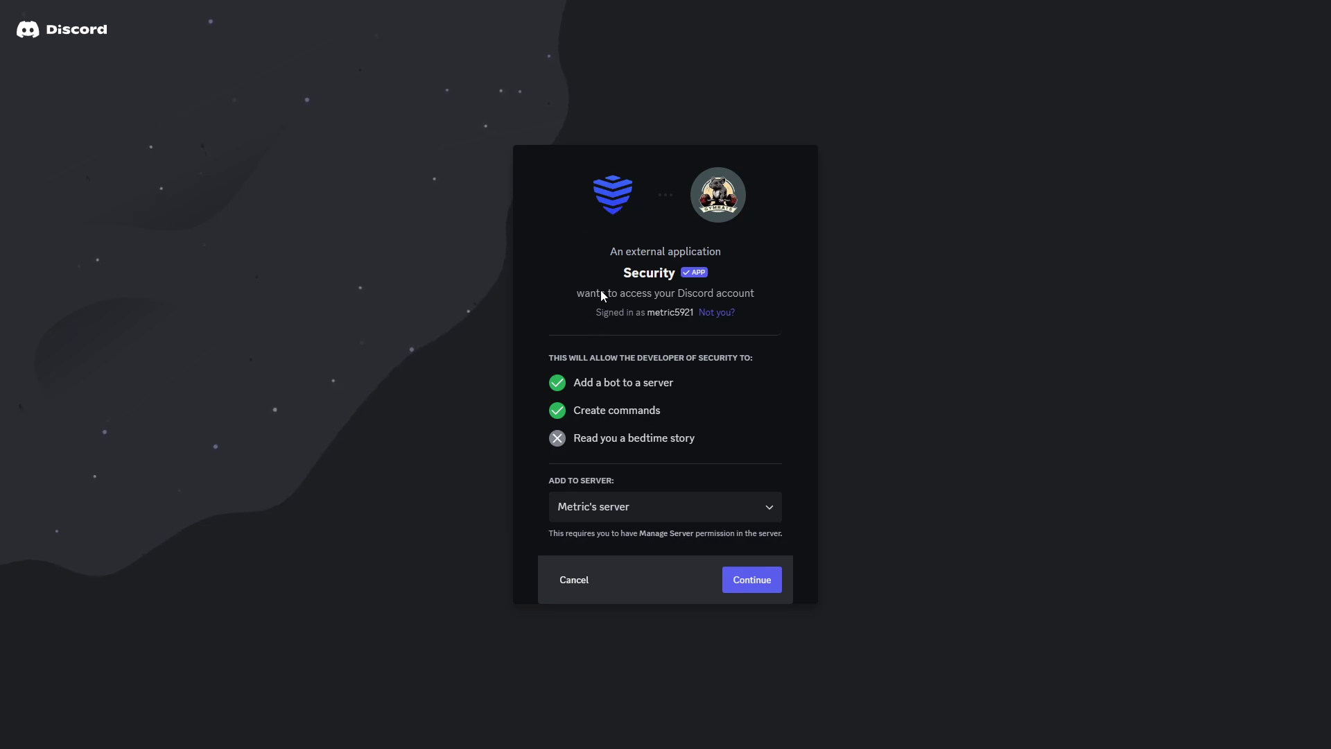
{"action": "left_click", "coordinate": [627, 516]}
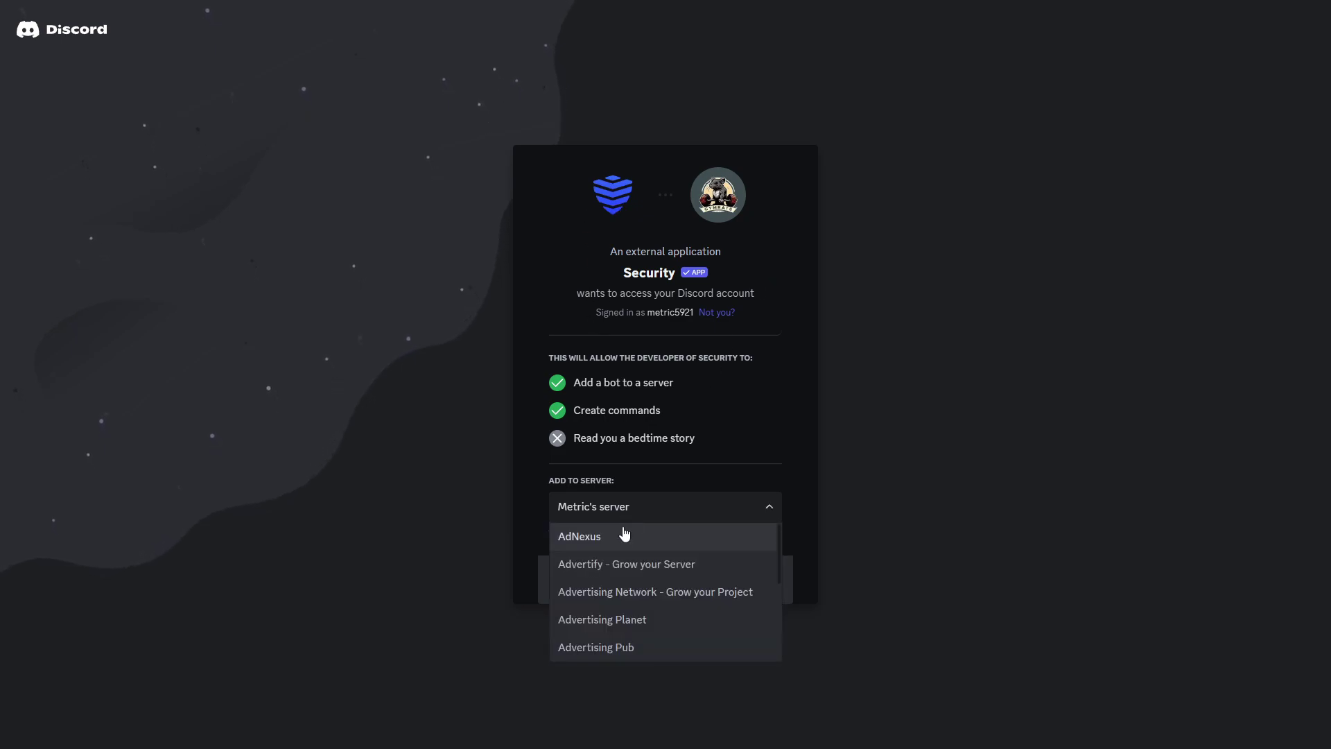
{"action": "left_click", "coordinate": [830, 484]}
{"action": "left_click", "coordinate": [728, 580]}
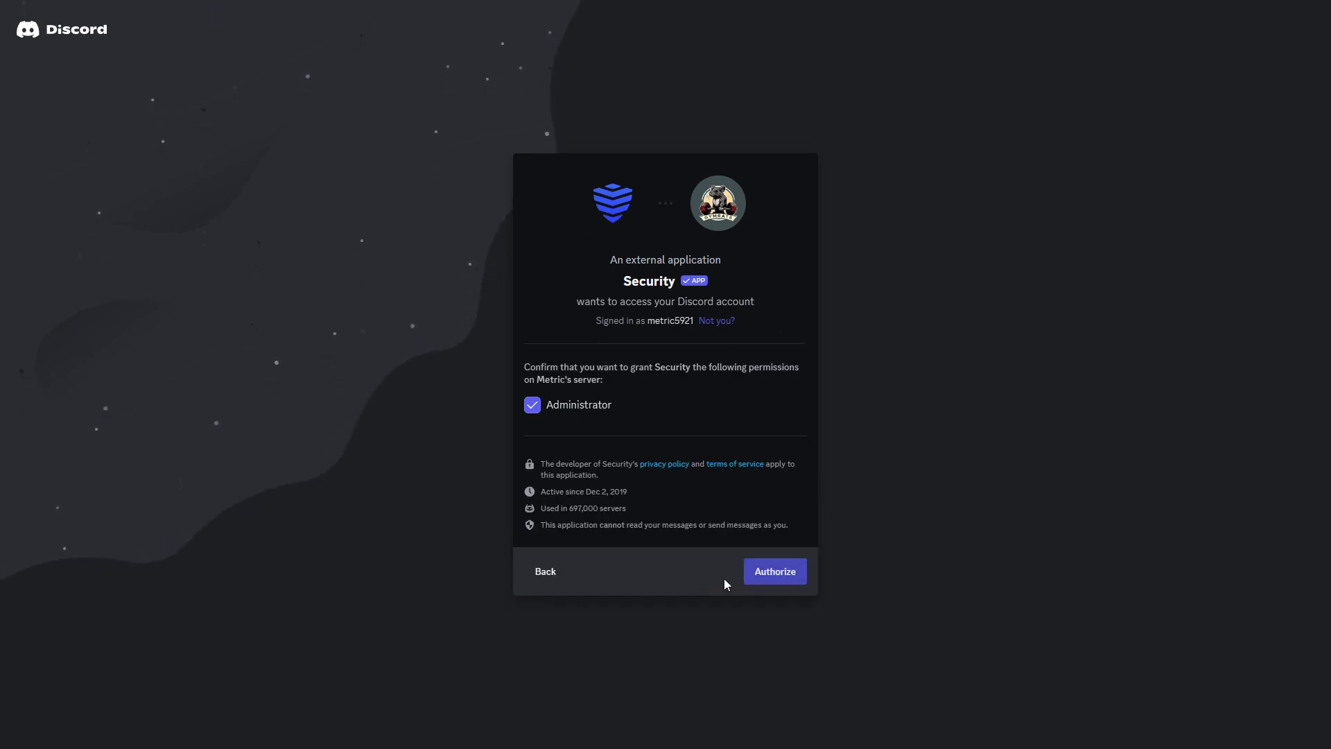
{"action": "left_click", "coordinate": [776, 571]}
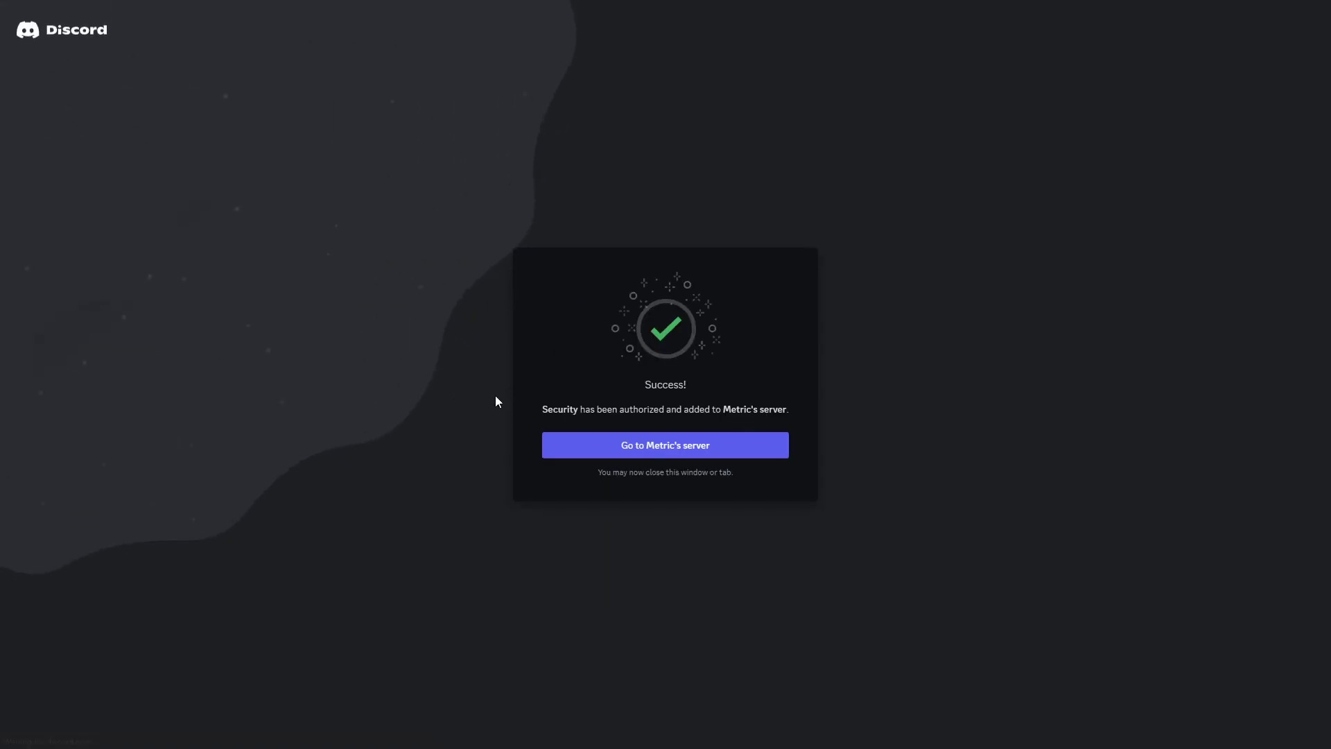
Step: Go to the Discord server and view the Security bot's profile in the member list
{"action": "left_click", "coordinate": [562, 437]}
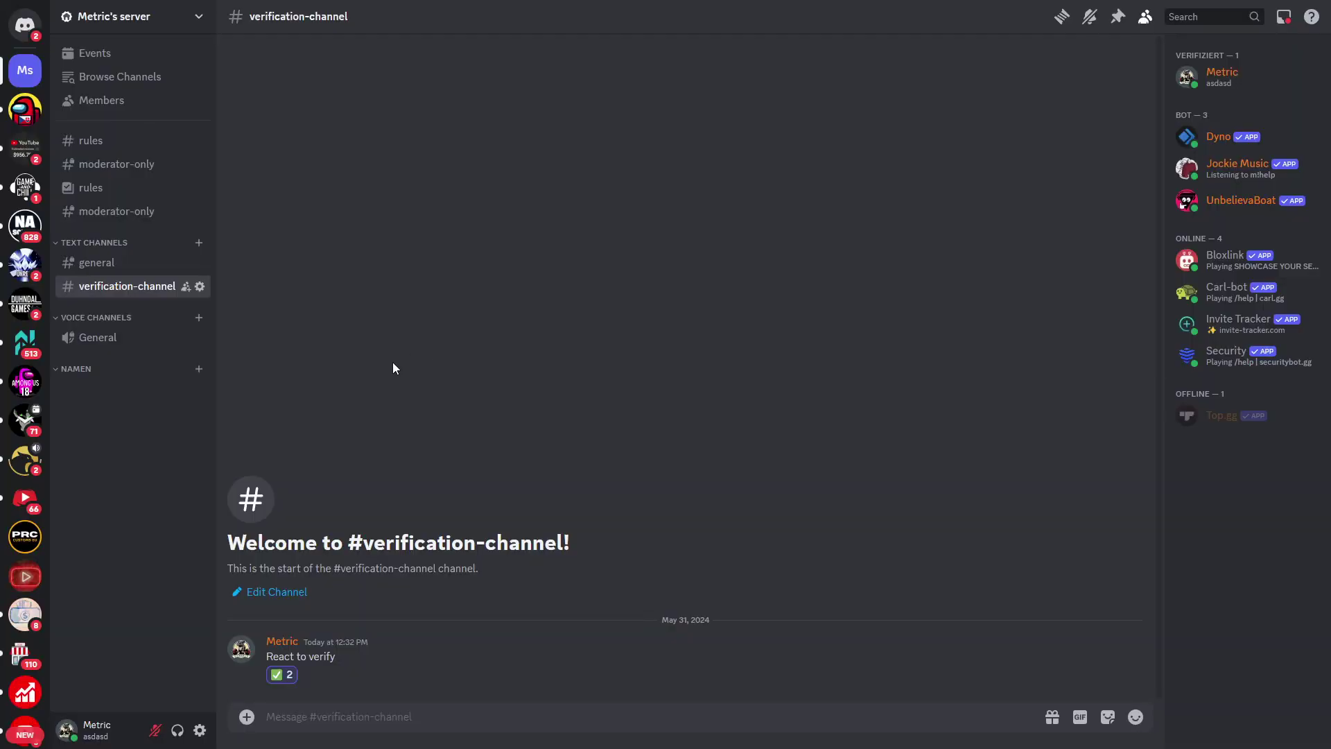
{"action": "left_click", "coordinate": [1241, 357]}
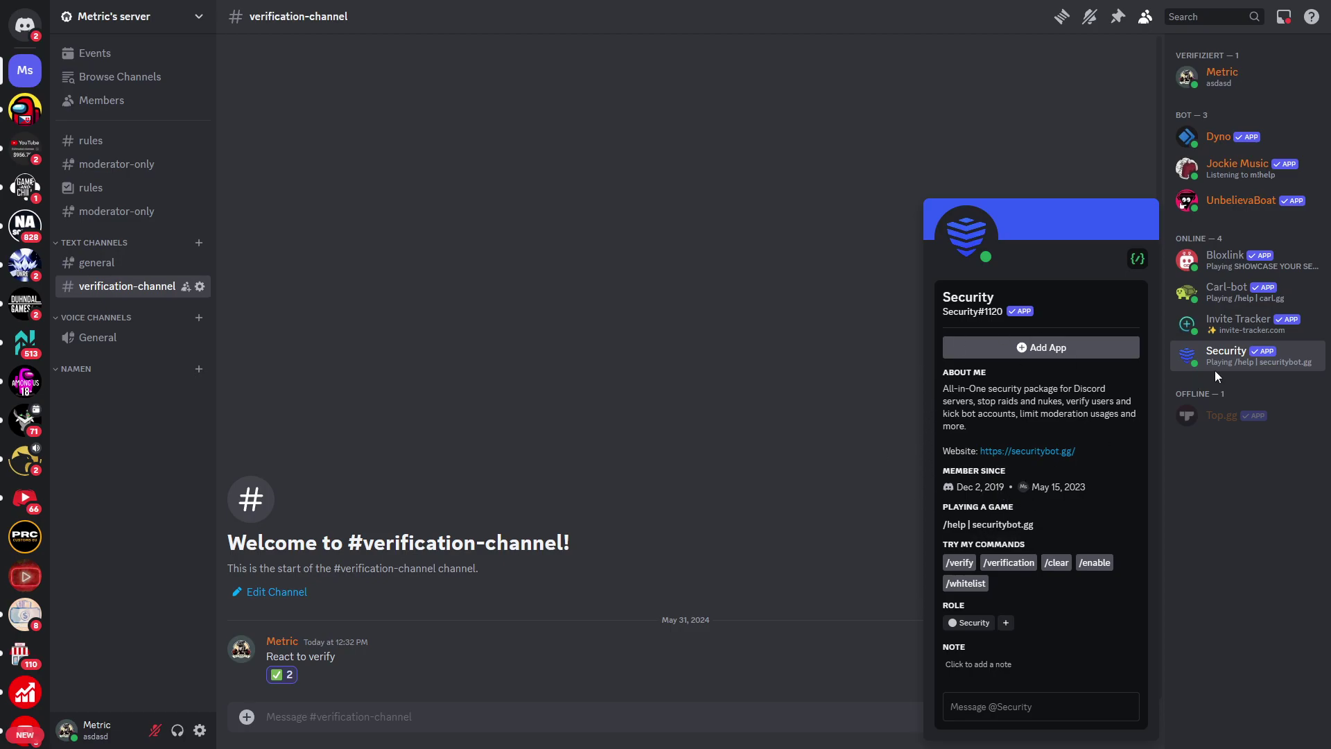
{"action": "left_click", "coordinate": [513, 392]}
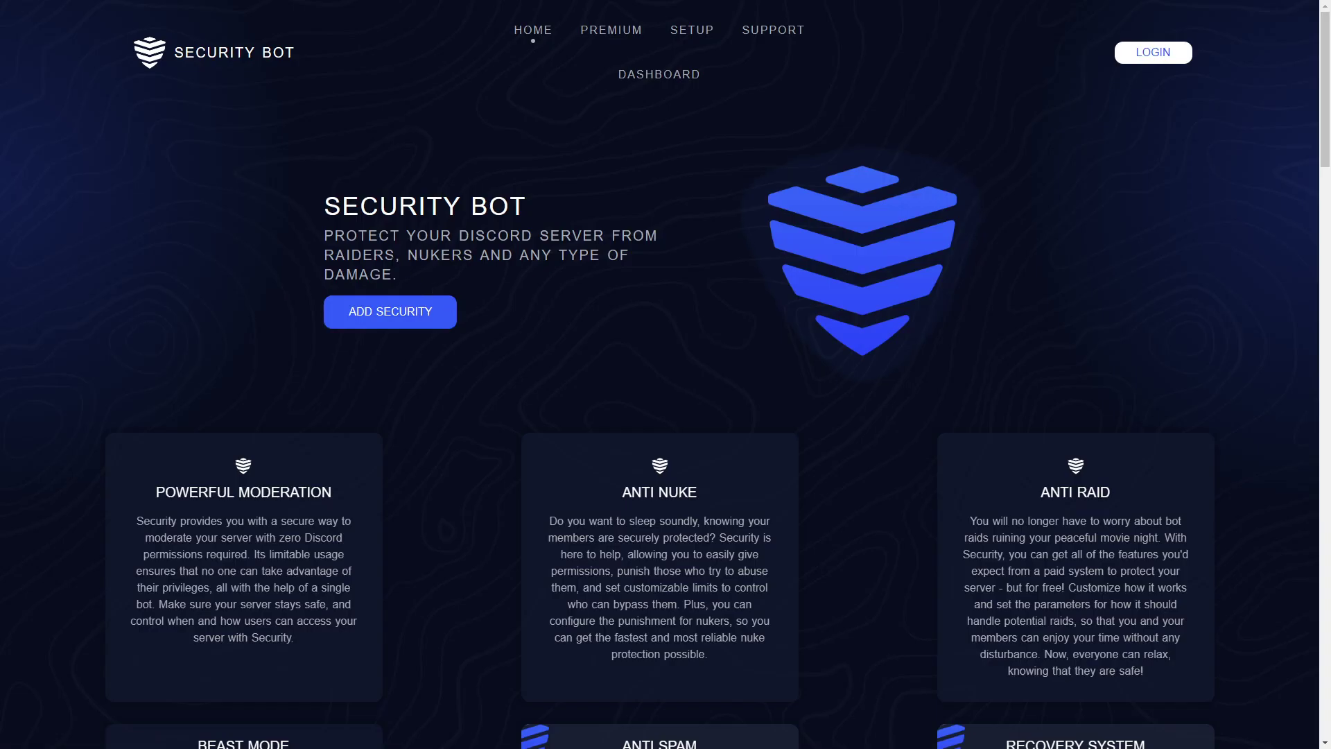
Step: Log in on the Security Bot website and open the server's General page in the dashboard
{"action": "left_click", "coordinate": [1155, 56]}
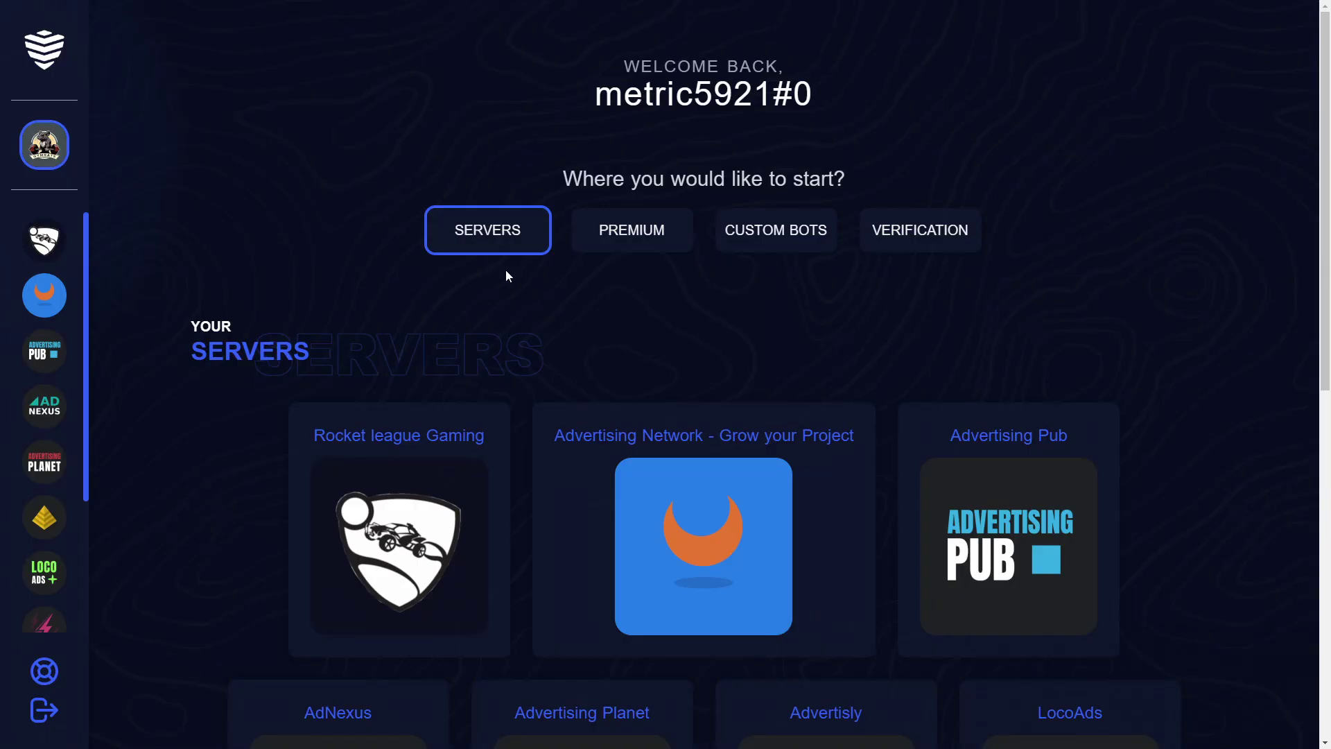
{"action": "scroll", "coordinate": [534, 289], "scroll_direction": "down", "scroll_amount": 5}
{"action": "scroll", "coordinate": [742, 312], "scroll_direction": "down", "scroll_amount": 5}
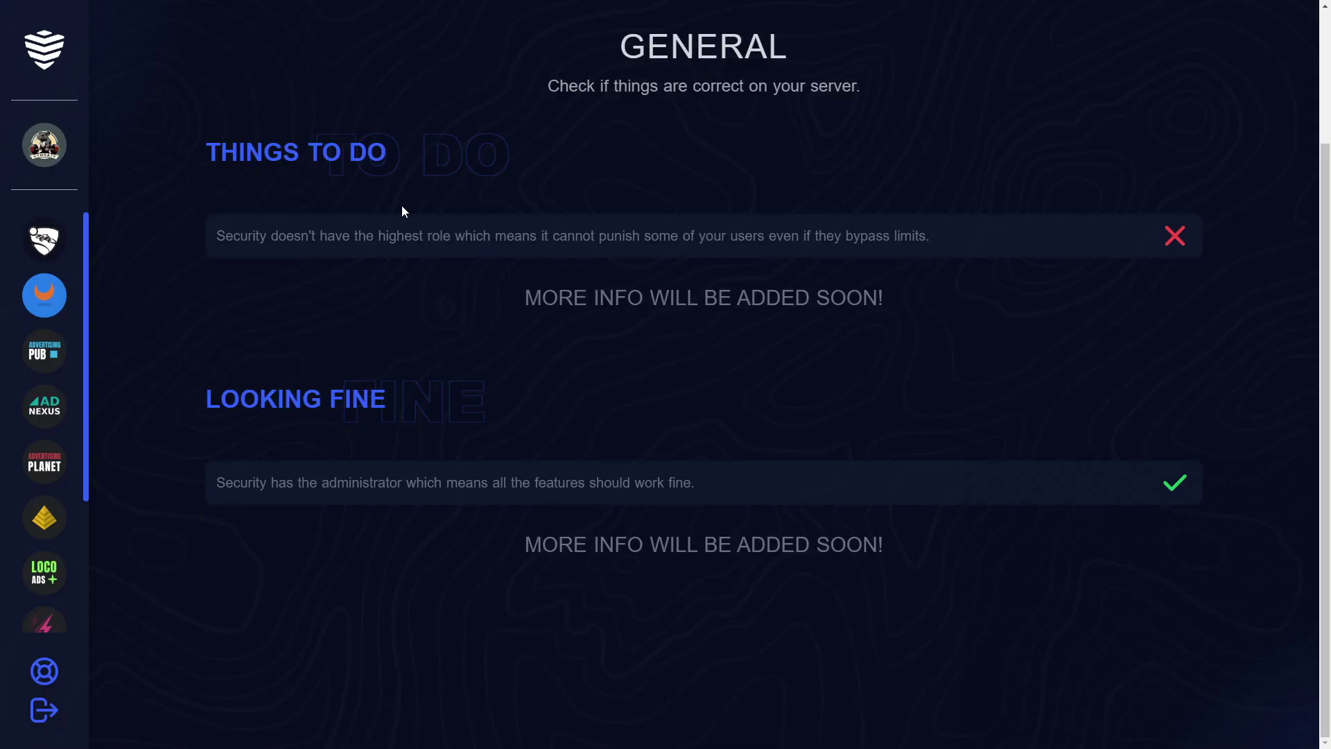
Step: Read the Things To Do and Looking Fine checks for the server
{"action": "left_click_drag", "start_coordinate": [208, 153], "coordinate": [936, 237]}
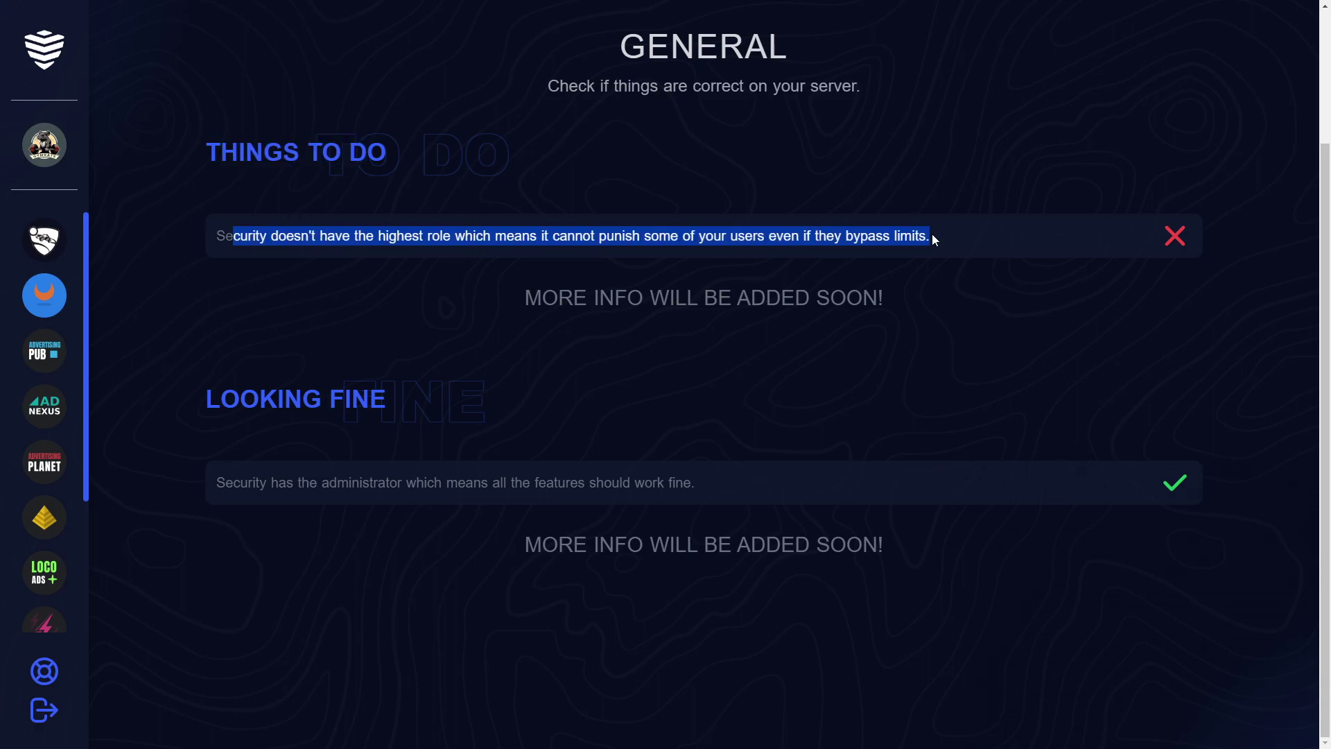
{"action": "left_click", "coordinate": [357, 459]}
{"action": "left_click_drag", "start_coordinate": [253, 483], "coordinate": [697, 482]}
{"action": "left_click_drag", "start_coordinate": [598, 545], "coordinate": [863, 545]}
{"action": "left_click_drag", "start_coordinate": [216, 236], "coordinate": [932, 238]}
{"action": "left_click", "coordinate": [524, 386]}
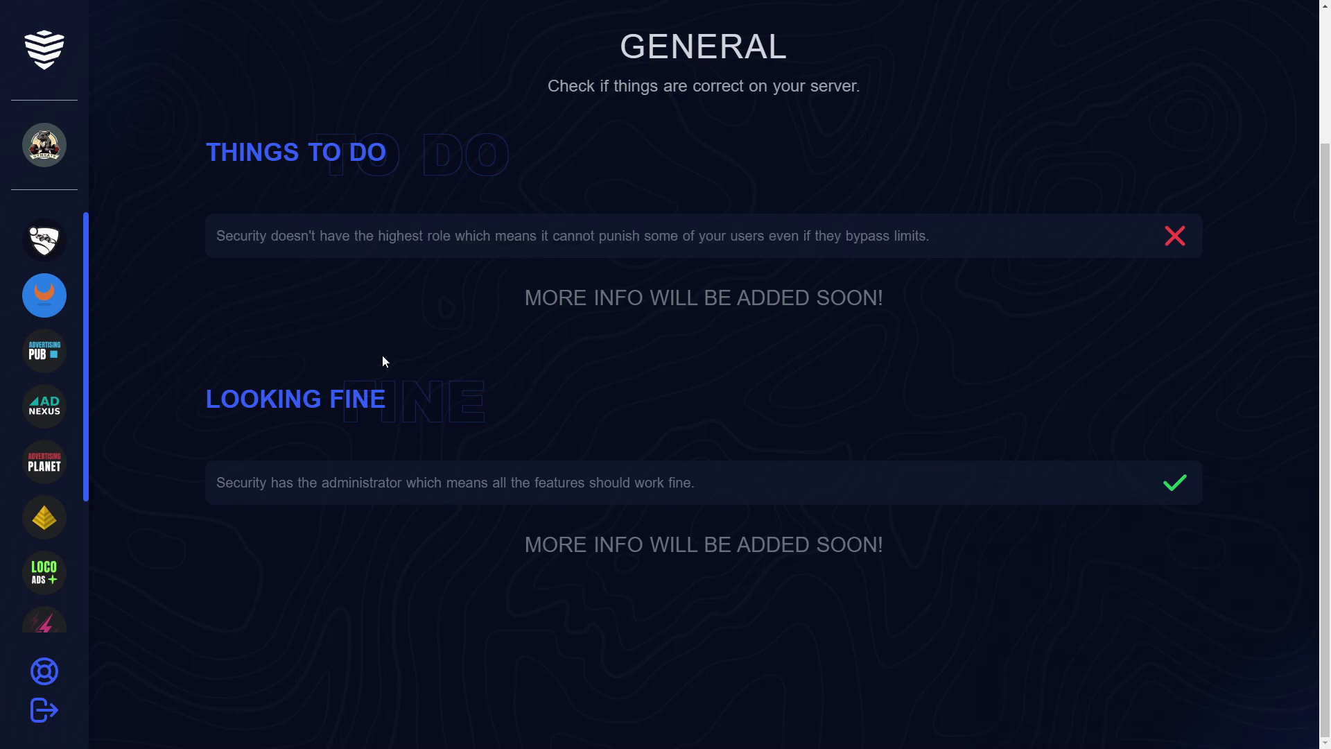
Step: Switch to Discord and assign the orange "Bot" role to the Security bot
{"action": "key", "text": "alt+Tab"}
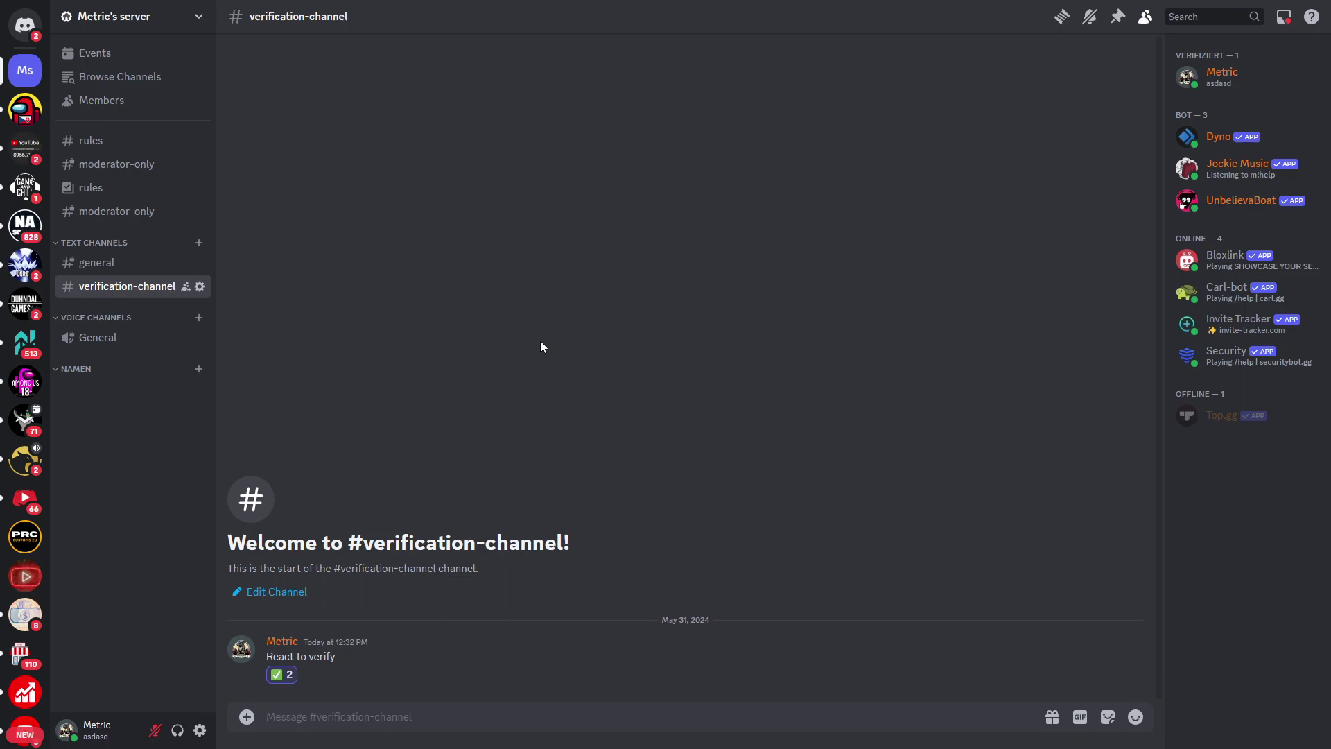
{"action": "left_click", "coordinate": [1202, 367]}
{"action": "left_click", "coordinate": [1005, 622]}
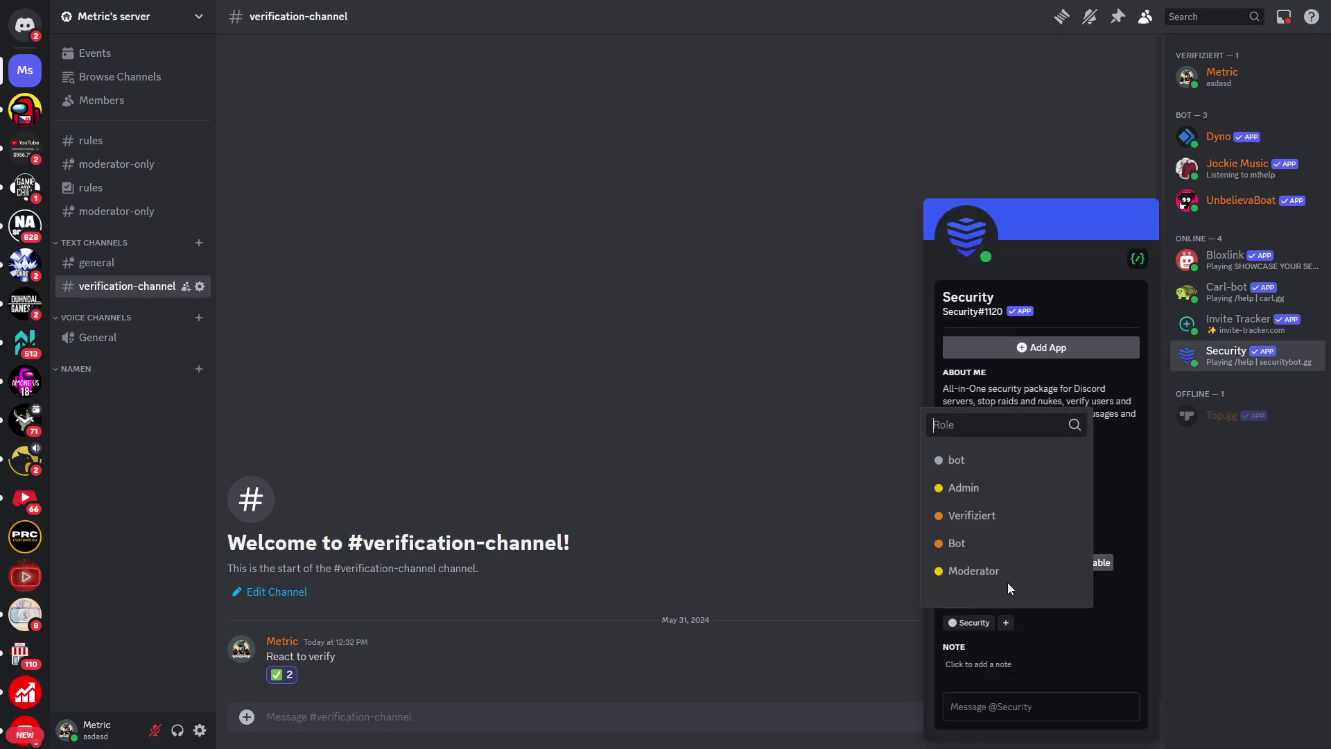
{"action": "left_click", "coordinate": [964, 547]}
Step: Check the roles on your own member profile and also assign the grey "bot" role to the Security bot
{"action": "left_click", "coordinate": [1219, 77]}
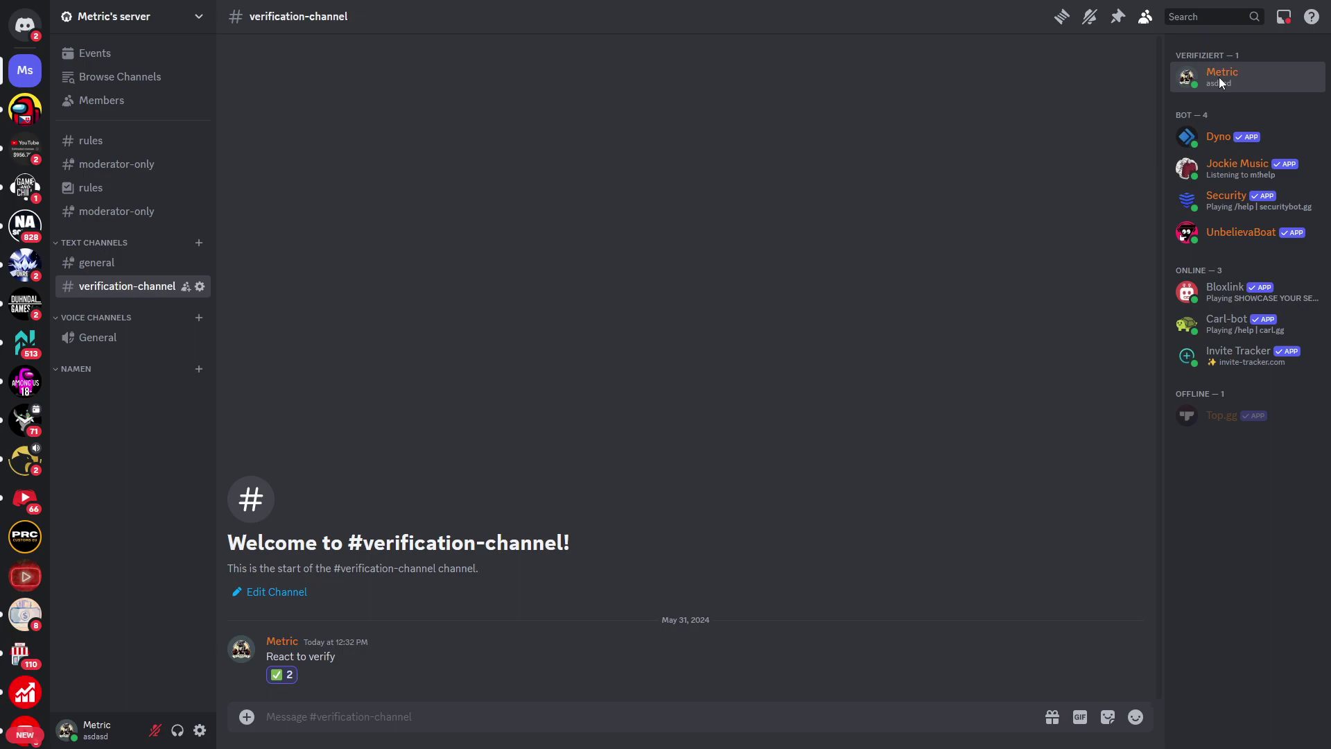
{"action": "left_click", "coordinate": [1205, 82]}
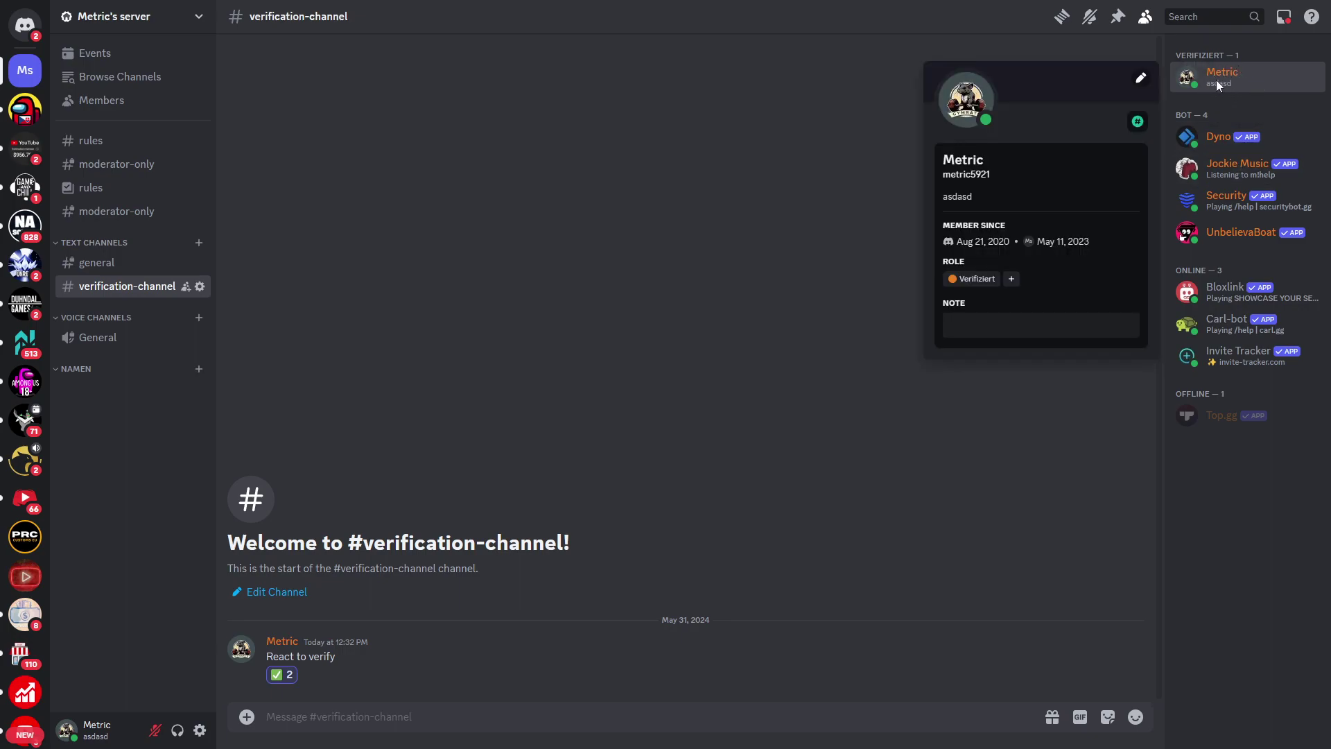
{"action": "left_click", "coordinate": [1223, 201]}
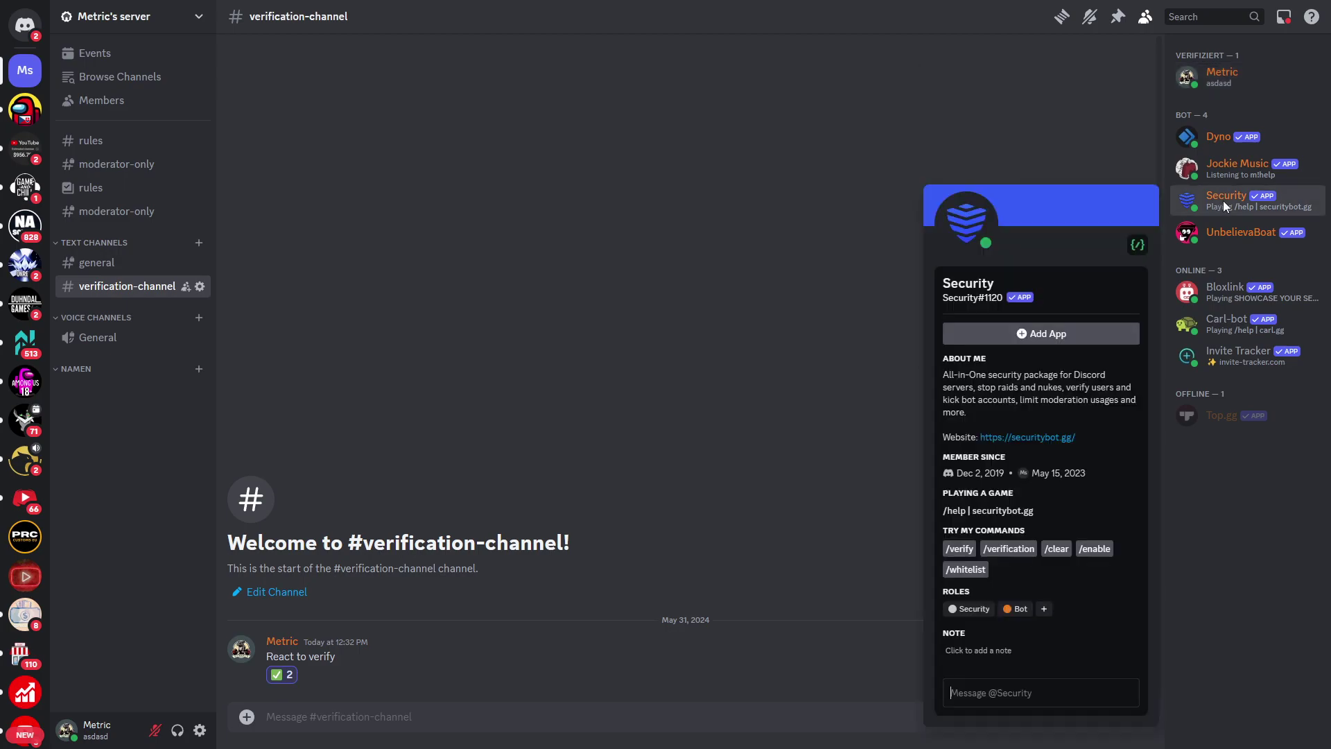
{"action": "left_click", "coordinate": [1045, 610]}
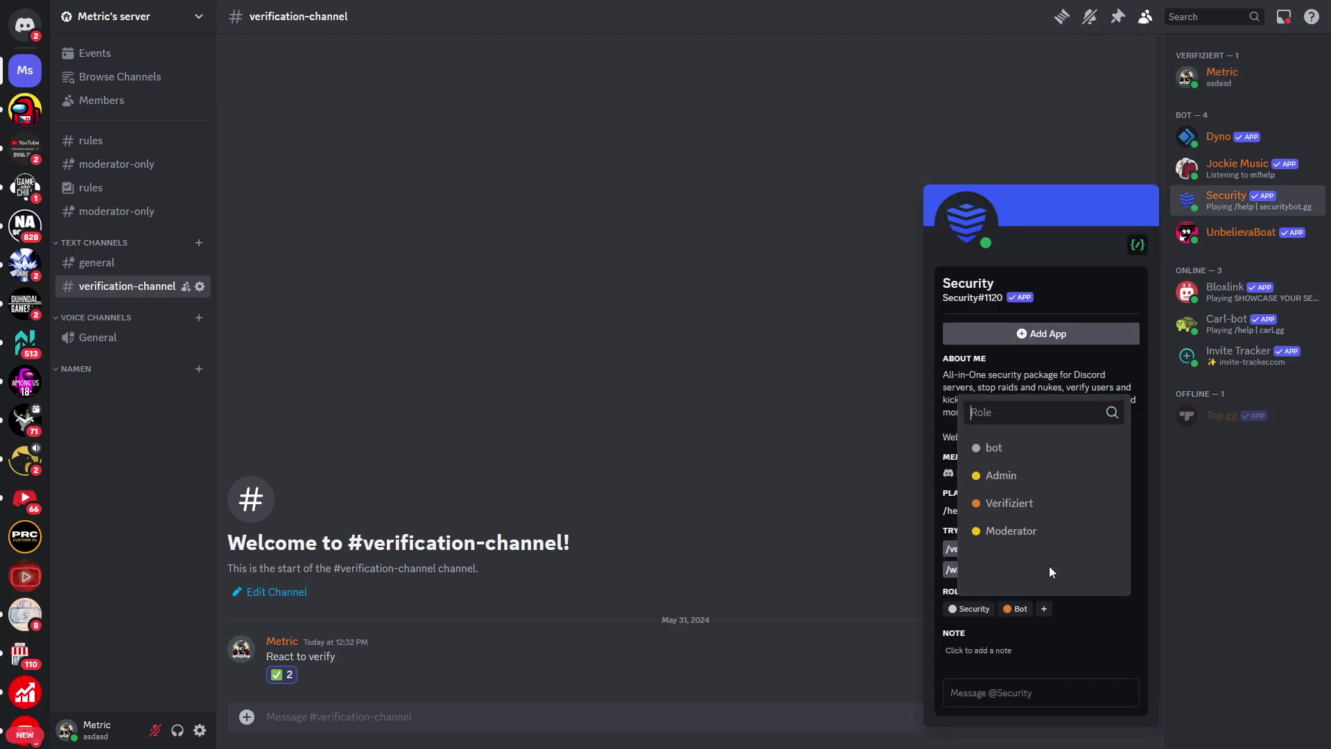
{"action": "left_click", "coordinate": [996, 448]}
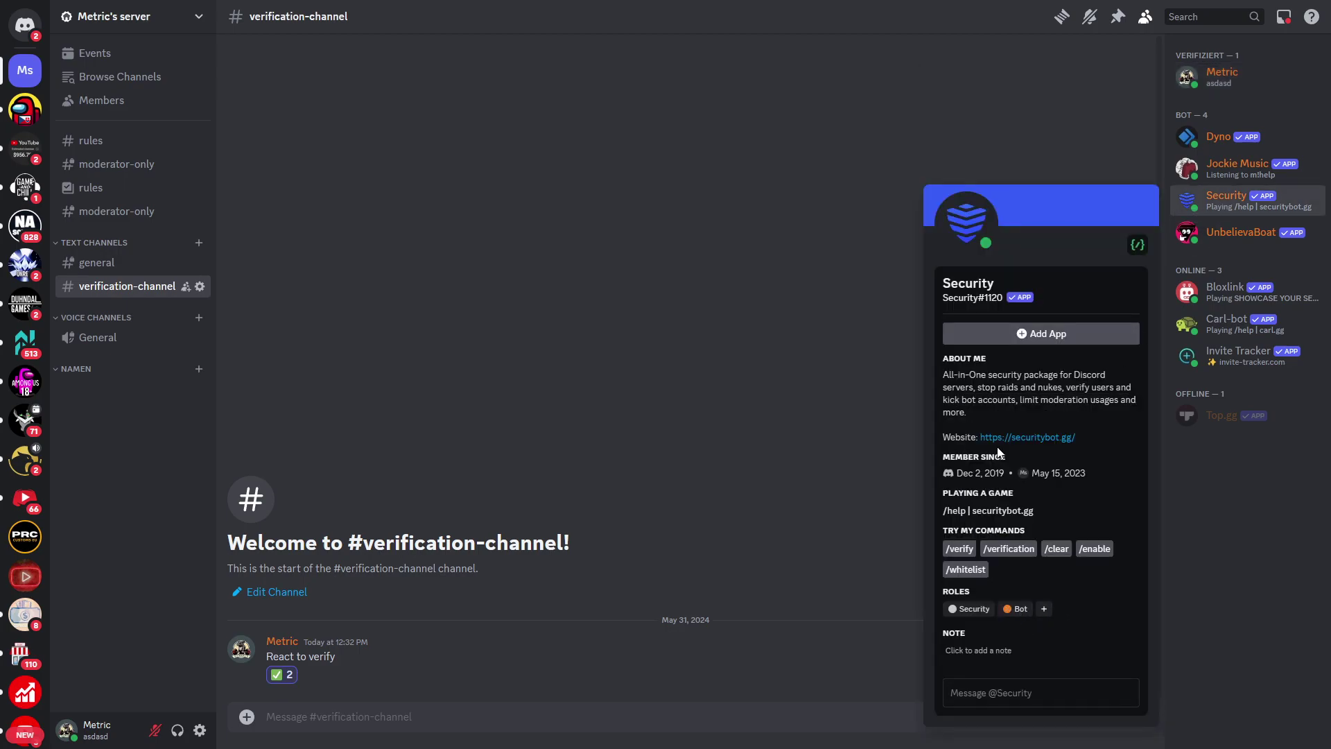
{"action": "left_click", "coordinate": [1082, 134]}
Step: Check the permissions of the grey "bot" role in the server's role settings, down to Administrator
{"action": "left_click", "coordinate": [97, 19]}
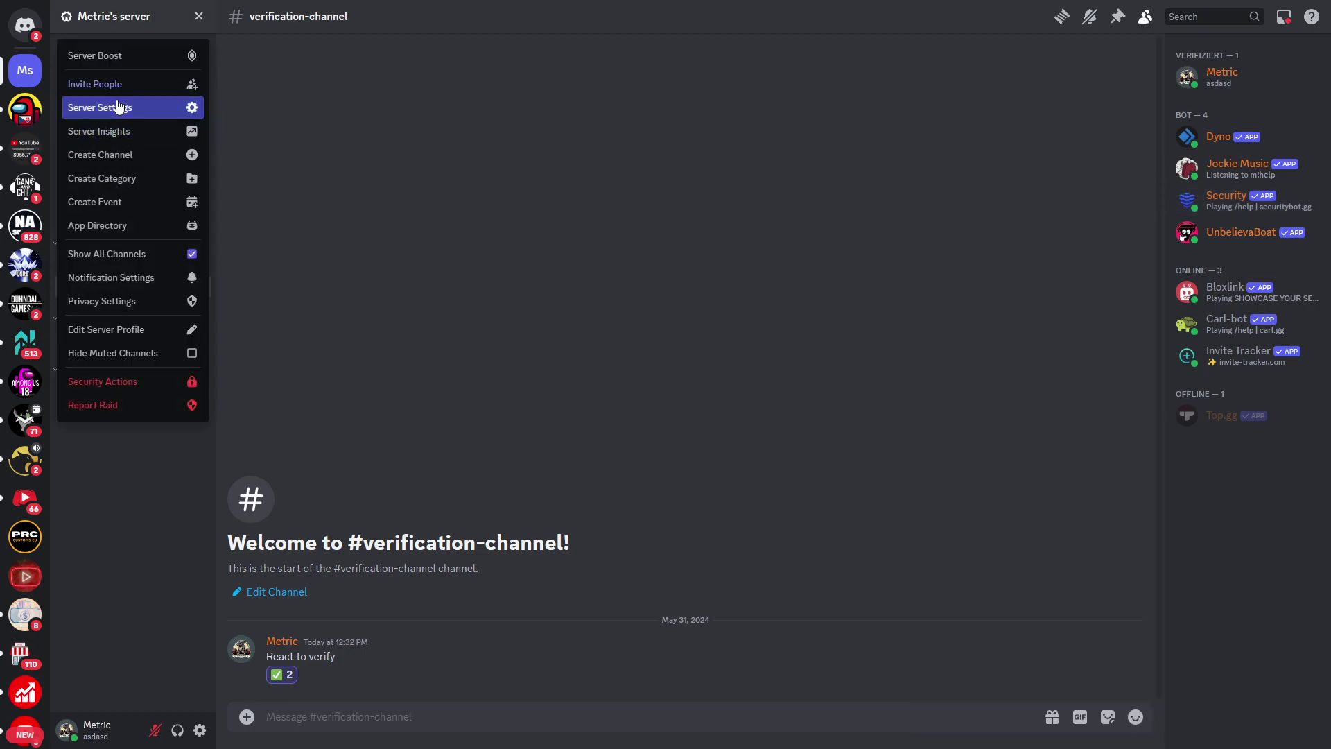
{"action": "left_click", "coordinate": [117, 107]}
{"action": "left_click", "coordinate": [377, 92]}
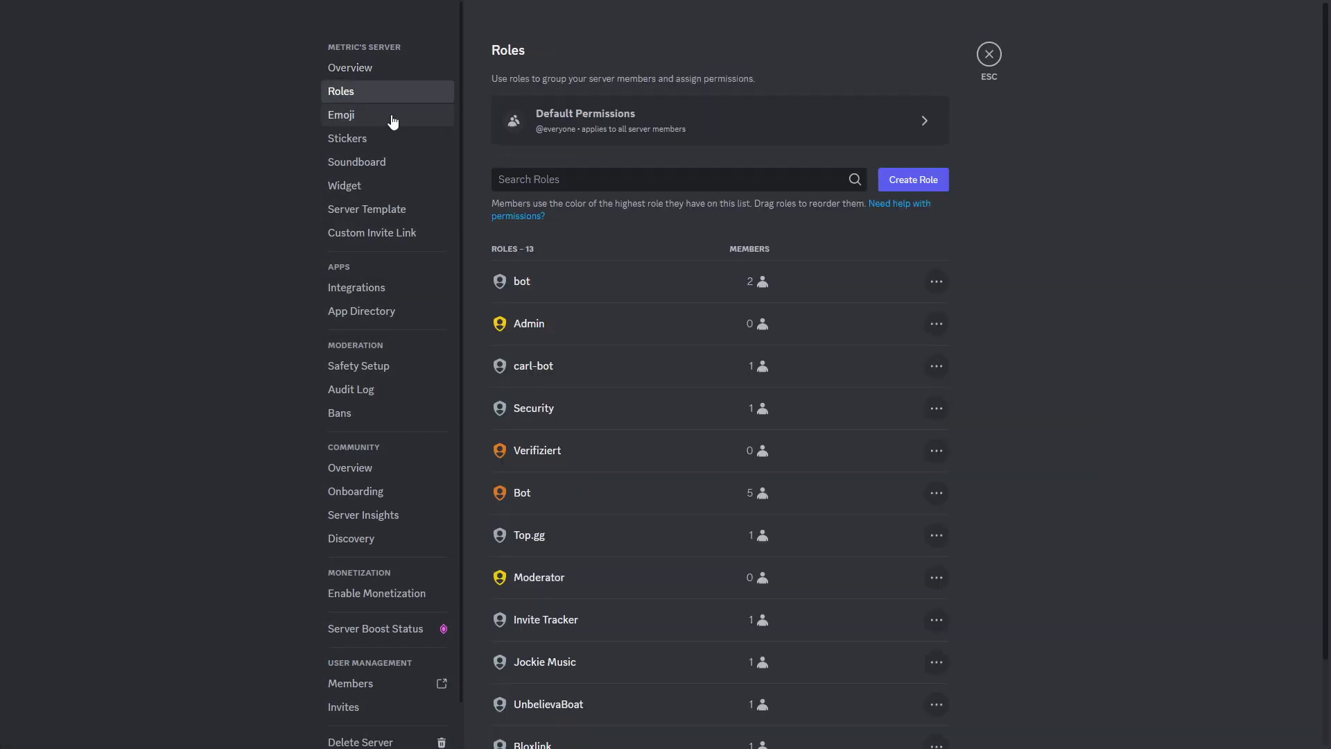
{"action": "left_click", "coordinate": [495, 283]}
{"action": "left_click", "coordinate": [726, 82]}
{"action": "scroll", "coordinate": [769, 527], "scroll_direction": "down", "scroll_amount": 10}
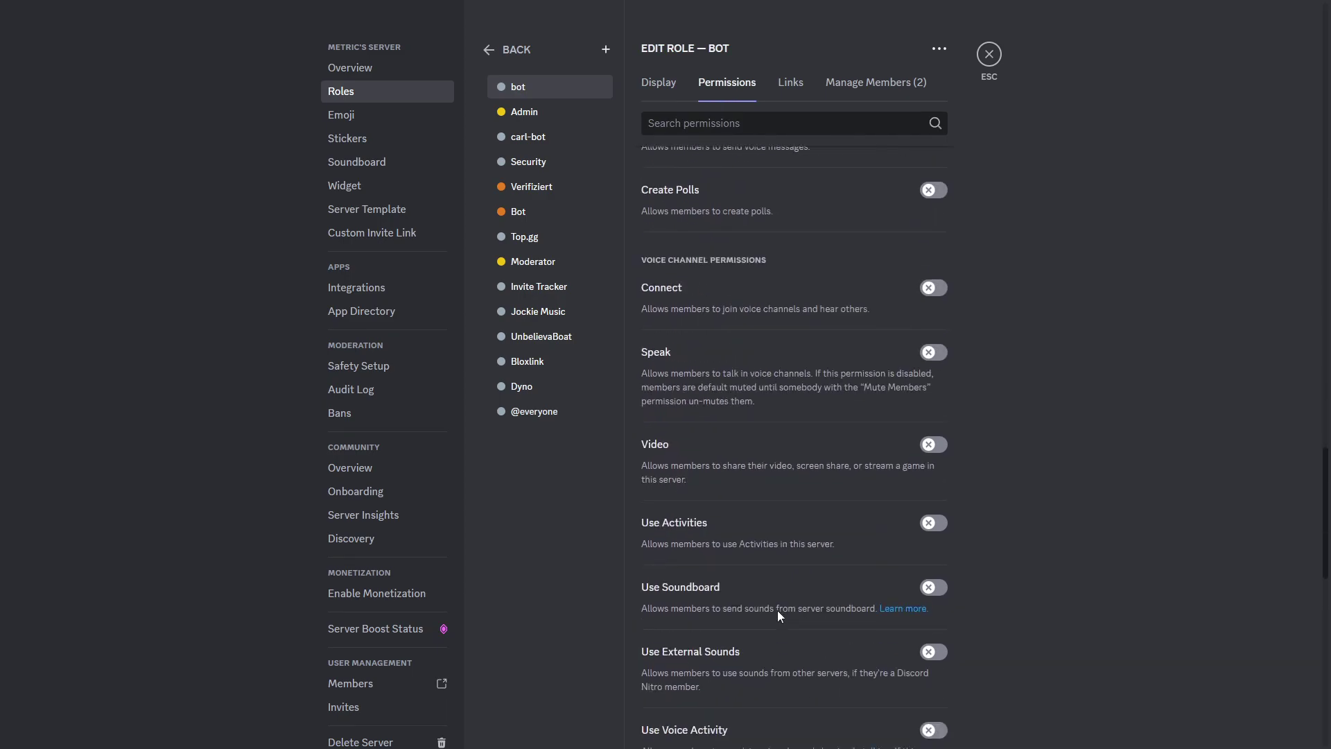
{"action": "scroll", "coordinate": [762, 645], "scroll_direction": "down", "scroll_amount": 5}
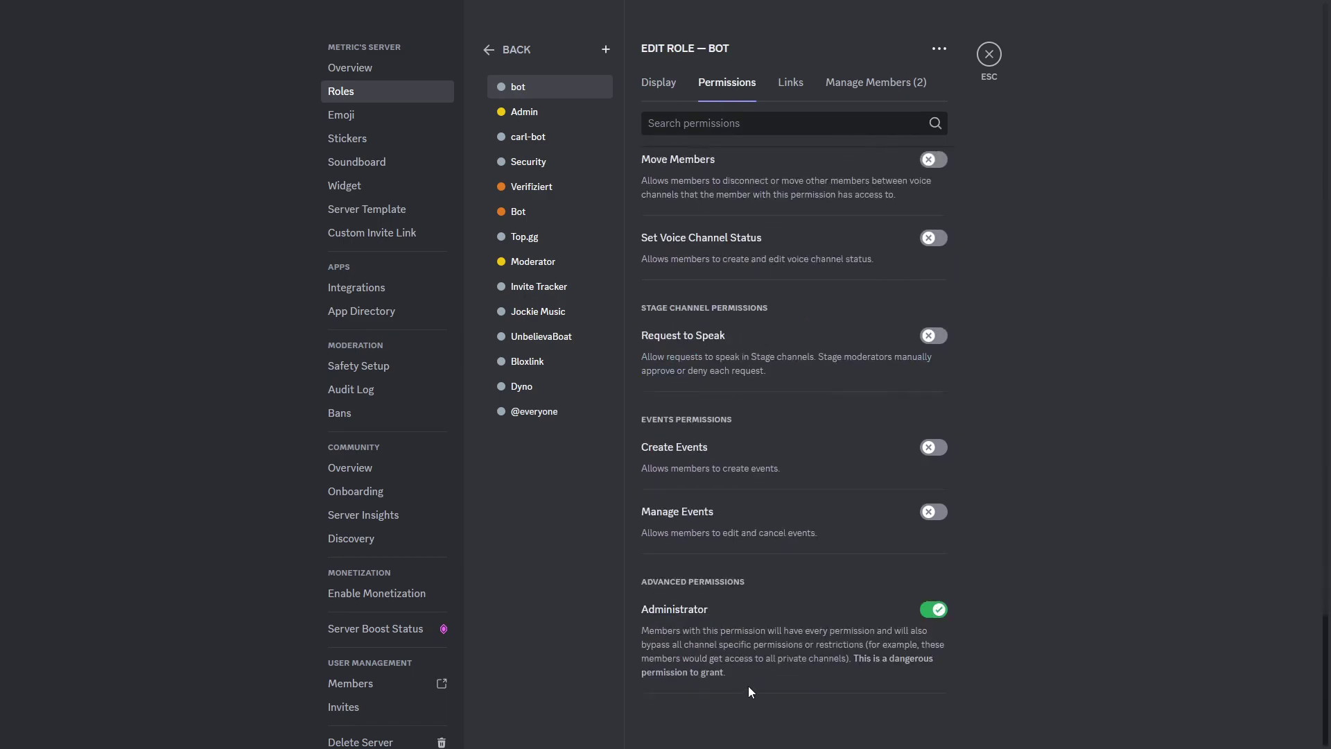
Step: Review the order of the server's roles and the roles assigned to the Security bot
{"action": "left_click", "coordinate": [499, 49]}
{"action": "scroll", "coordinate": [610, 317], "scroll_direction": "down", "scroll_amount": 2}
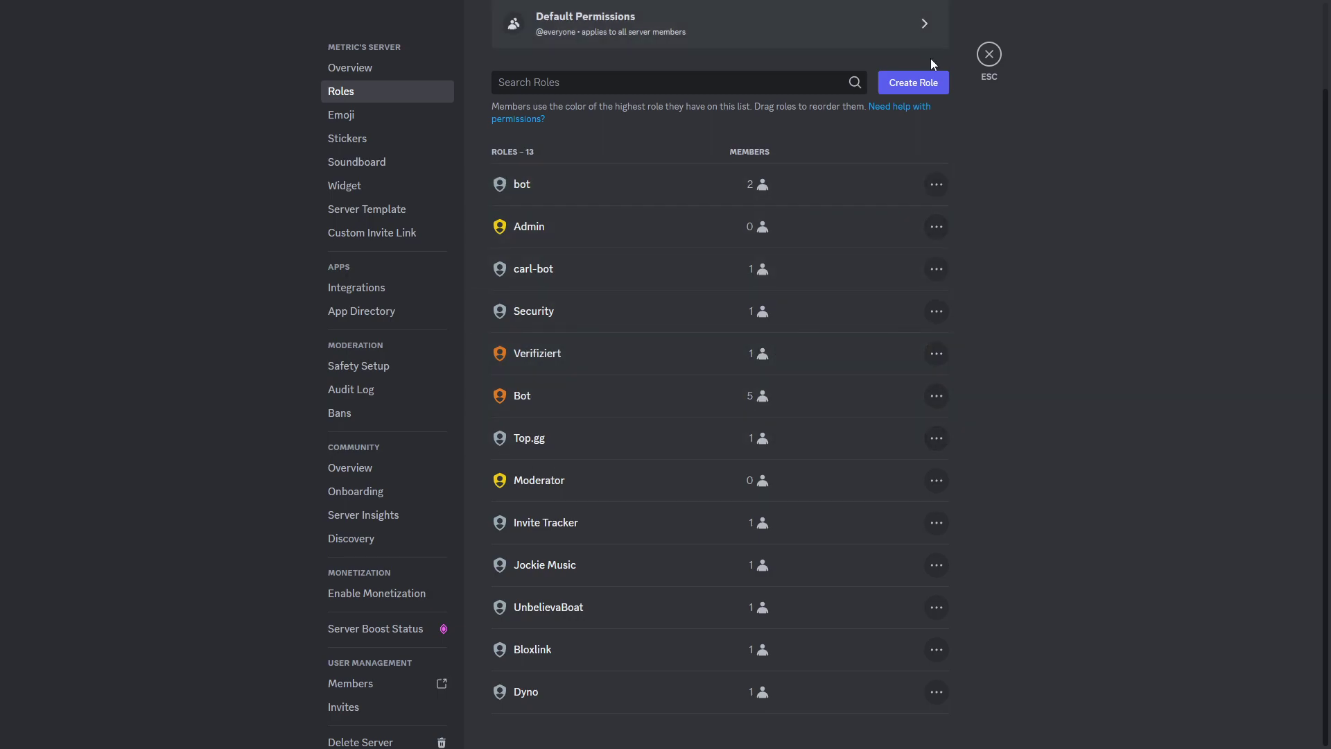
{"action": "left_click", "coordinate": [989, 54]}
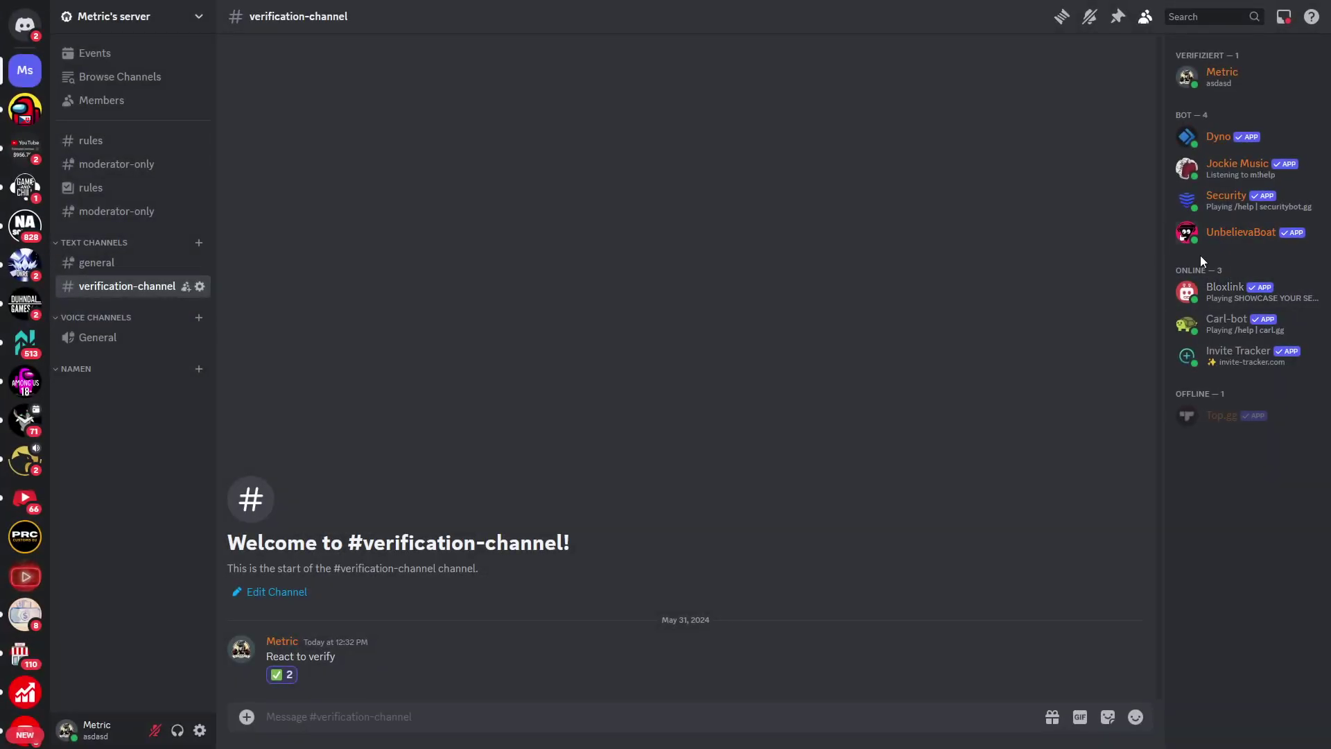
{"action": "left_click", "coordinate": [1212, 205]}
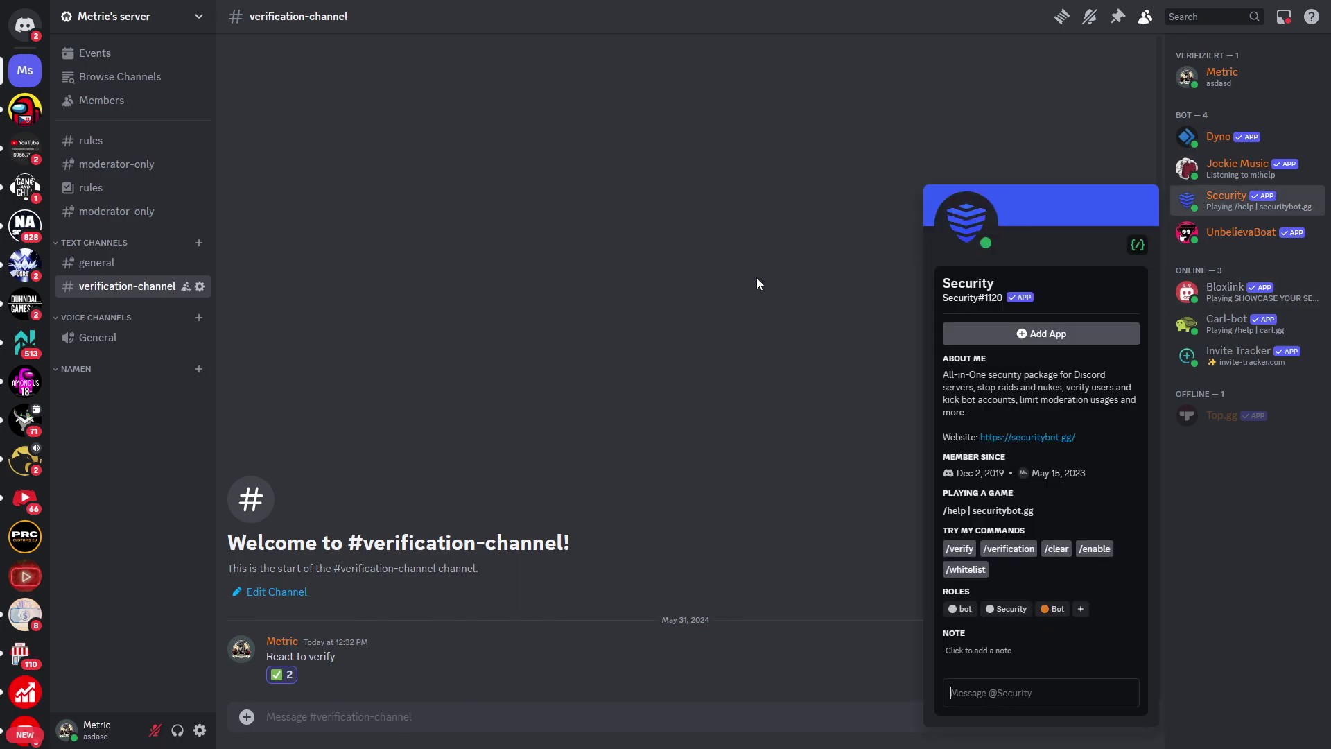
{"action": "left_click", "coordinate": [691, 316]}
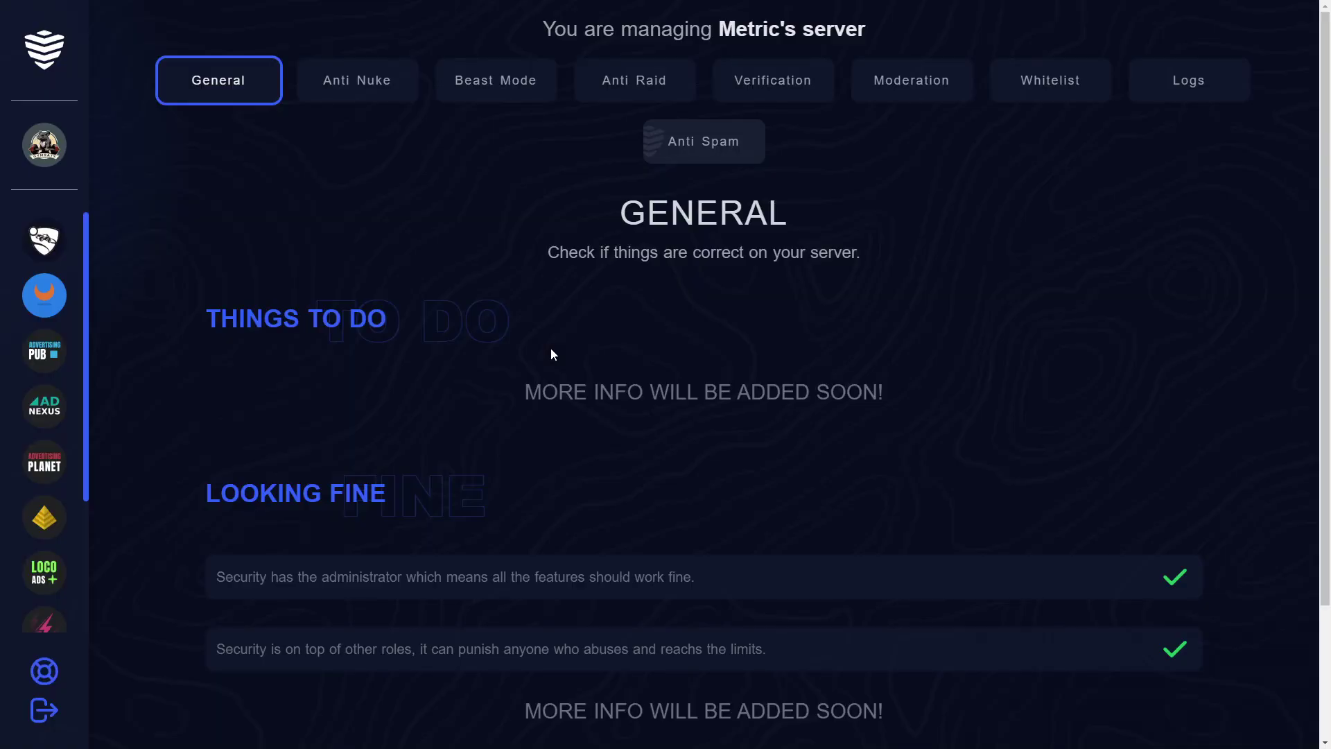
Step: Switch back to the Security Bot dashboard and reread the server's General checks
{"action": "left_click", "coordinate": [754, 281]}
{"action": "left_click_drag", "start_coordinate": [223, 575], "coordinate": [741, 570]}
{"action": "left_click", "coordinate": [348, 143]}
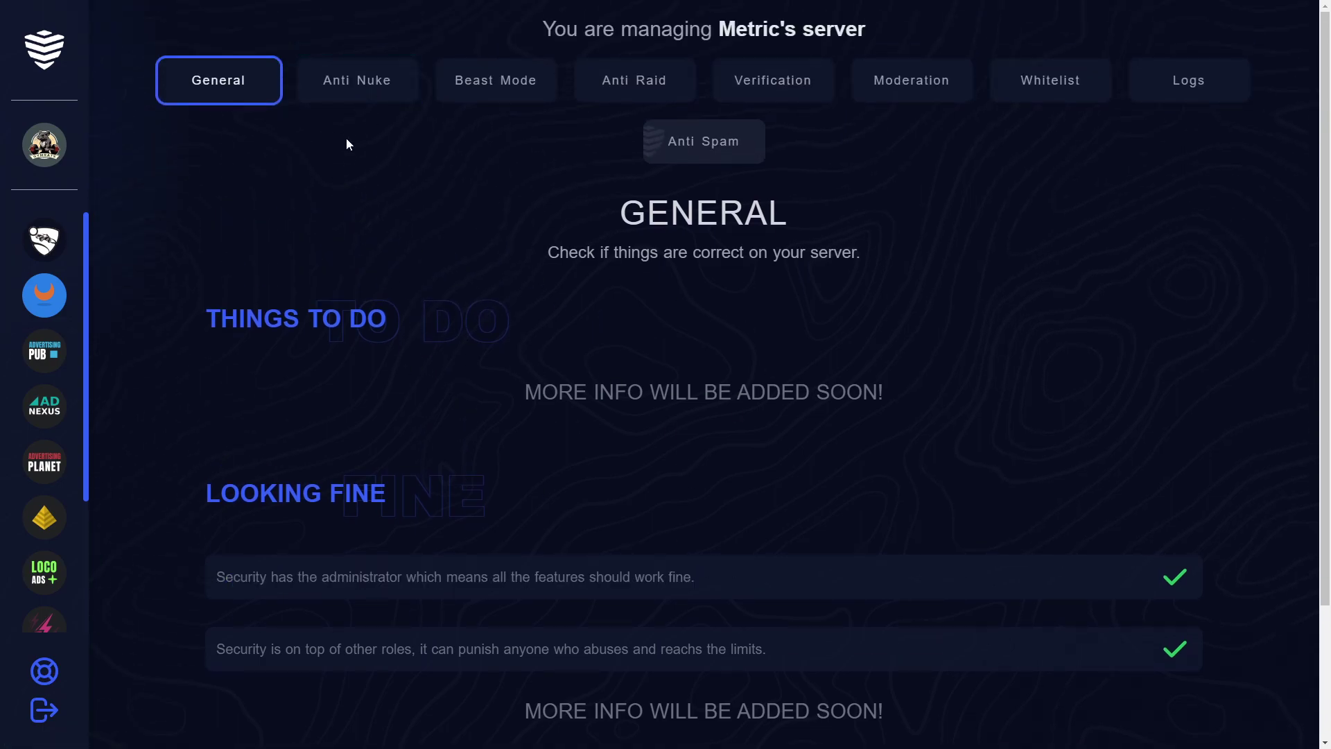
Step: Open the Anti Nuke settings and examine the Limit & Punish section
{"action": "left_click", "coordinate": [342, 98]}
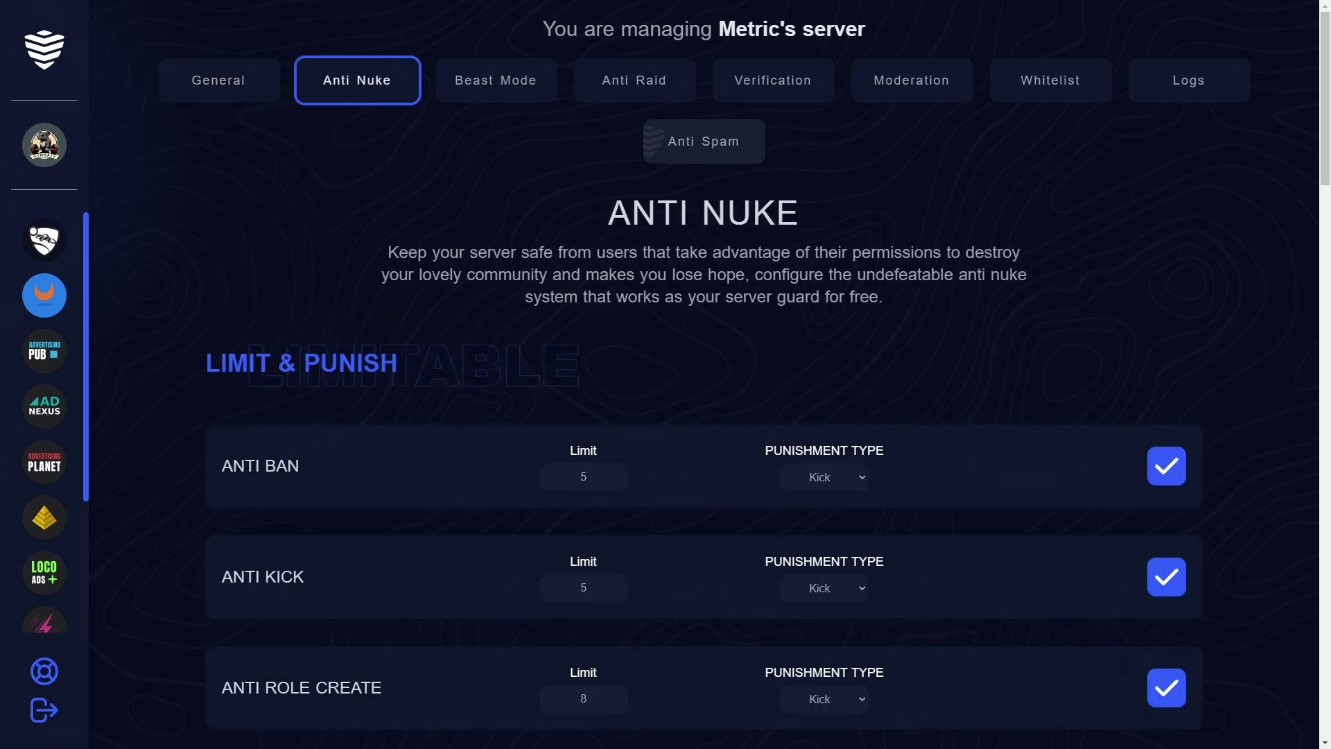
{"action": "scroll", "coordinate": [426, 272], "scroll_direction": "down", "scroll_amount": 2}
{"action": "left_click_drag", "start_coordinate": [208, 201], "coordinate": [419, 208]}
{"action": "left_click_drag", "start_coordinate": [199, 173], "coordinate": [368, 185]}
{"action": "left_click", "coordinate": [434, 210]}
{"action": "scroll", "coordinate": [434, 210], "scroll_direction": "down", "scroll_amount": 2}
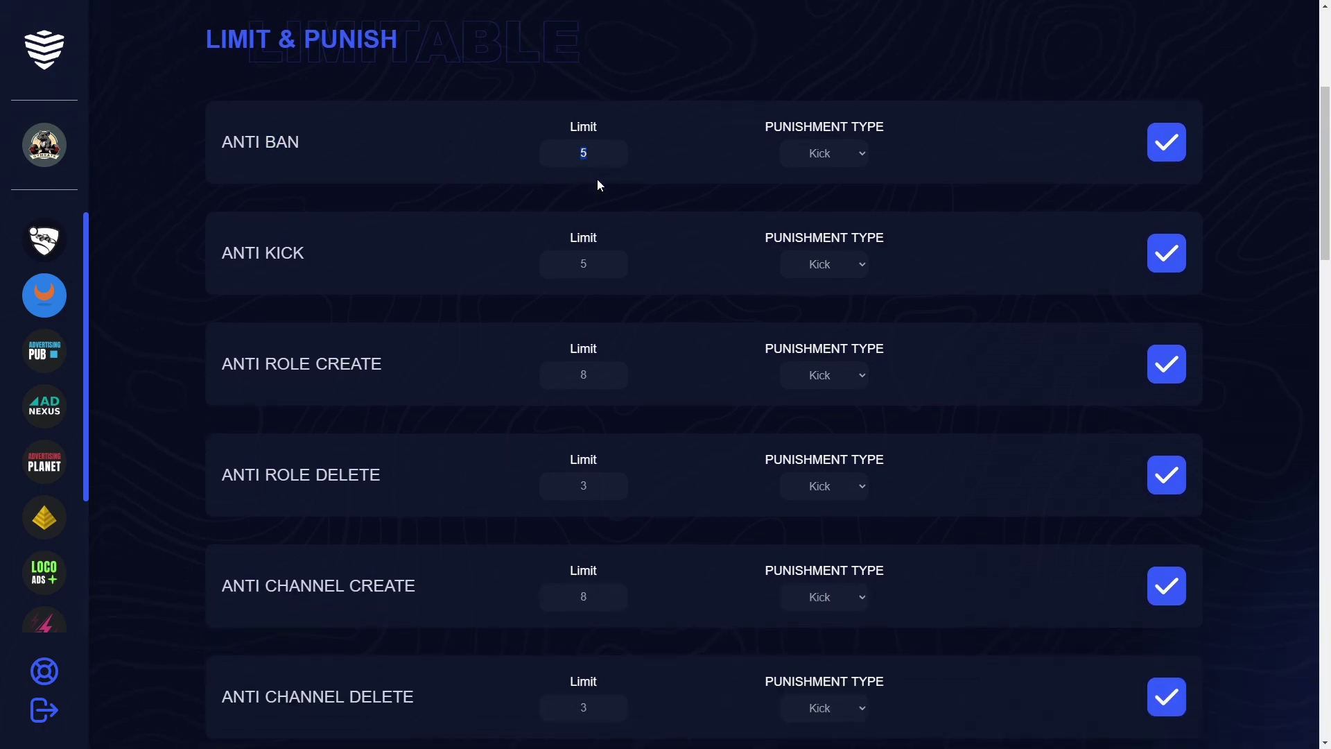
Step: View the available punishment types for the Anti Ban and Anti Kick rules without changing them
{"action": "left_click", "coordinate": [713, 172]}
{"action": "left_click", "coordinate": [817, 157]}
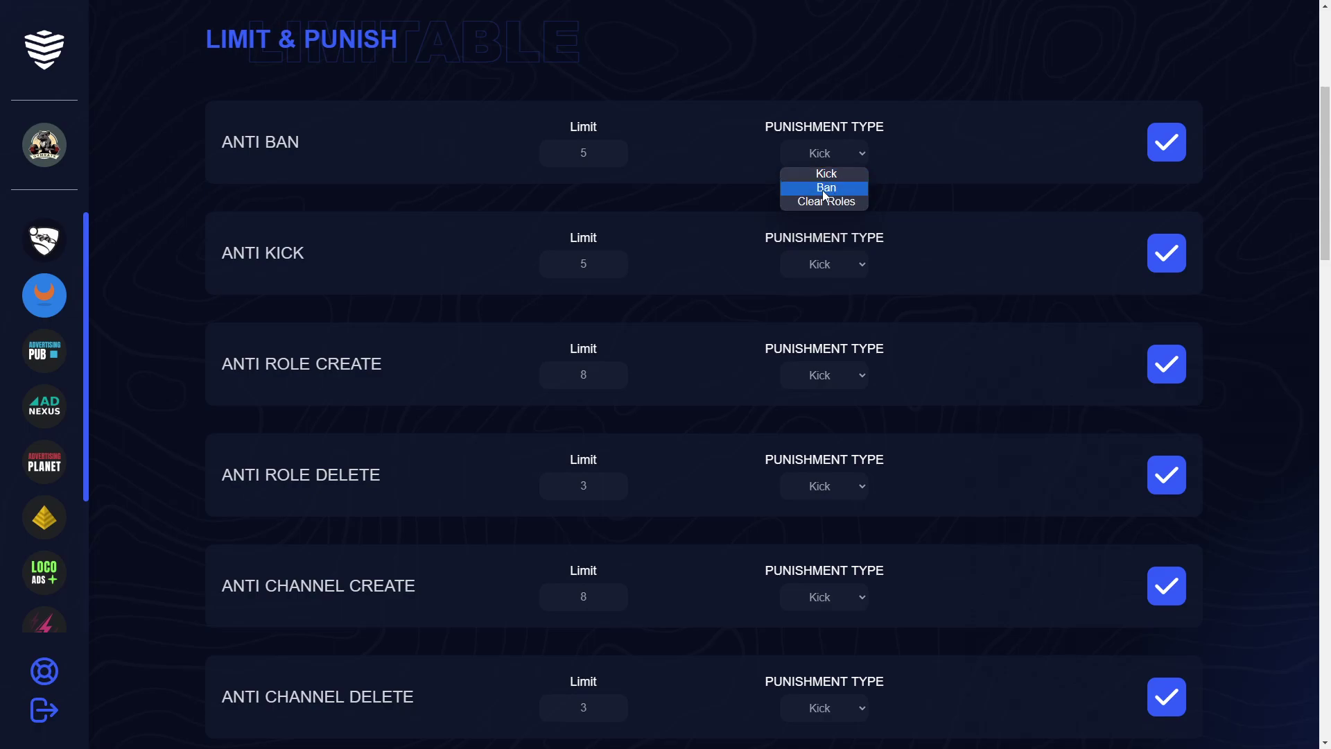
{"action": "left_click", "coordinate": [742, 158]}
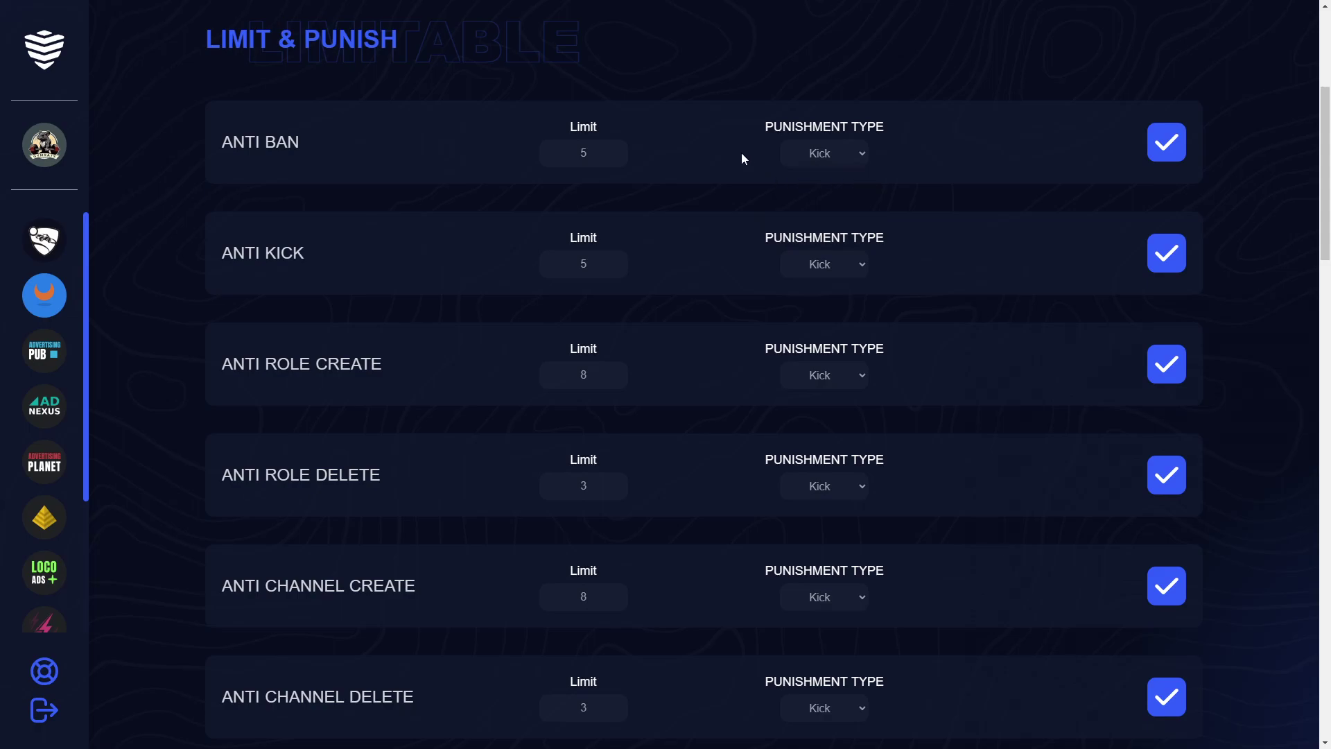
{"action": "left_click", "coordinate": [811, 268]}
{"action": "left_click", "coordinate": [817, 267]}
{"action": "scroll", "coordinate": [778, 275], "scroll_direction": "down", "scroll_amount": 1}
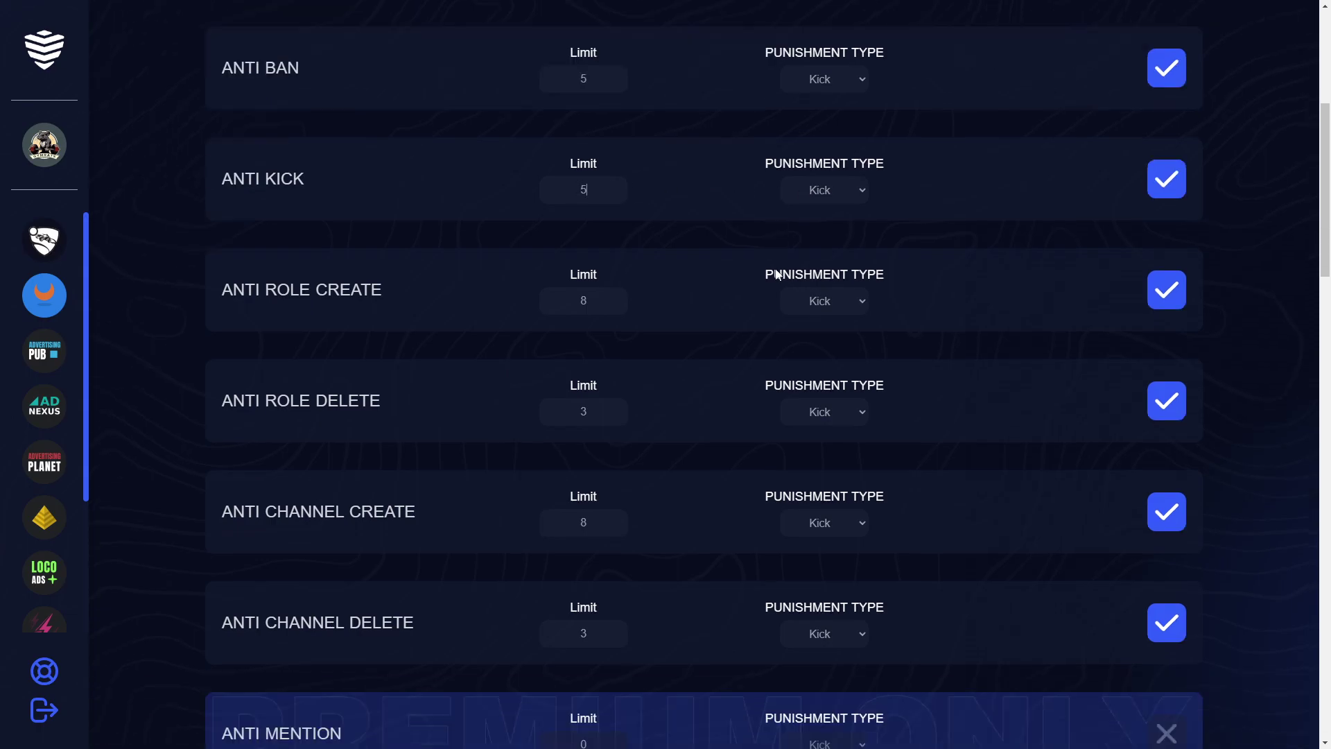
Step: Review the remaining Anti Nuke rules from Anti Role Create through the Instant Punishment section
{"action": "scroll", "coordinate": [778, 275], "scroll_direction": "down", "scroll_amount": 1}
{"action": "left_click_drag", "start_coordinate": [260, 202], "coordinate": [352, 346]}
{"action": "left_click", "coordinate": [451, 436]}
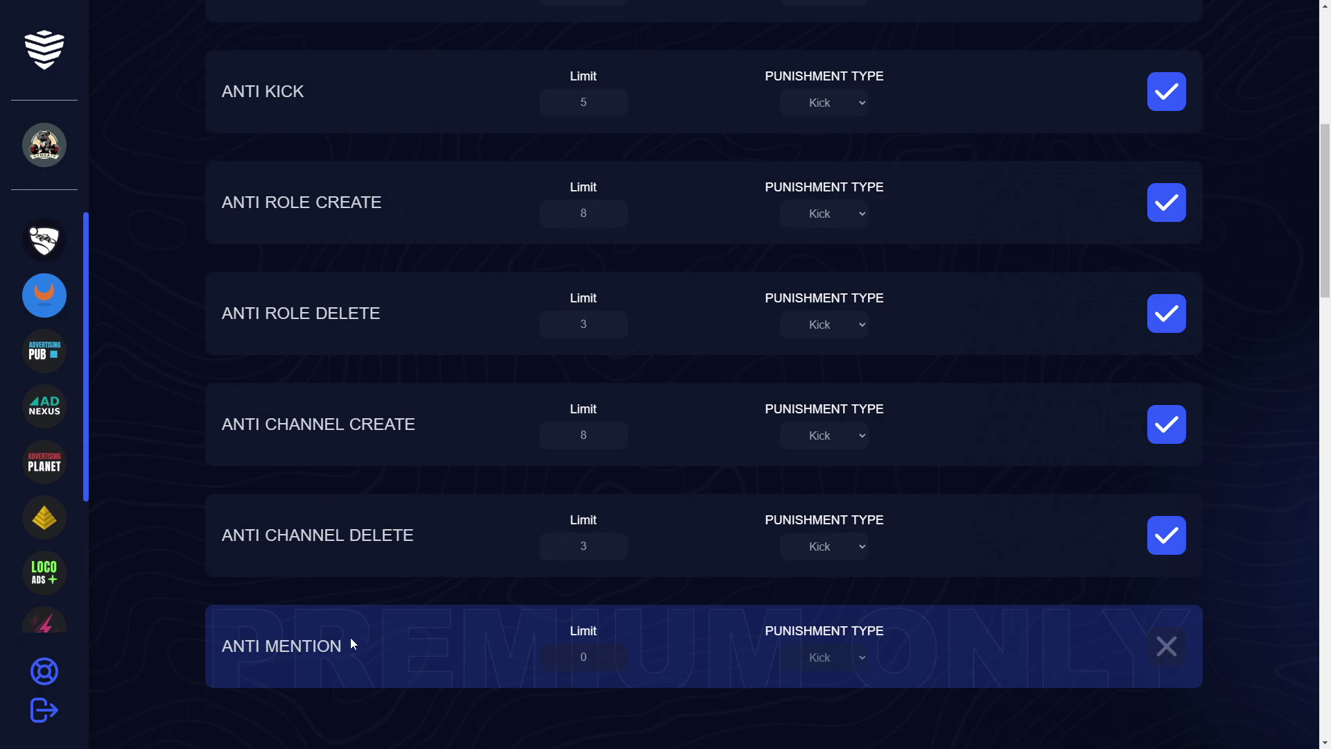
{"action": "scroll", "coordinate": [517, 550], "scroll_direction": "down", "scroll_amount": 2}
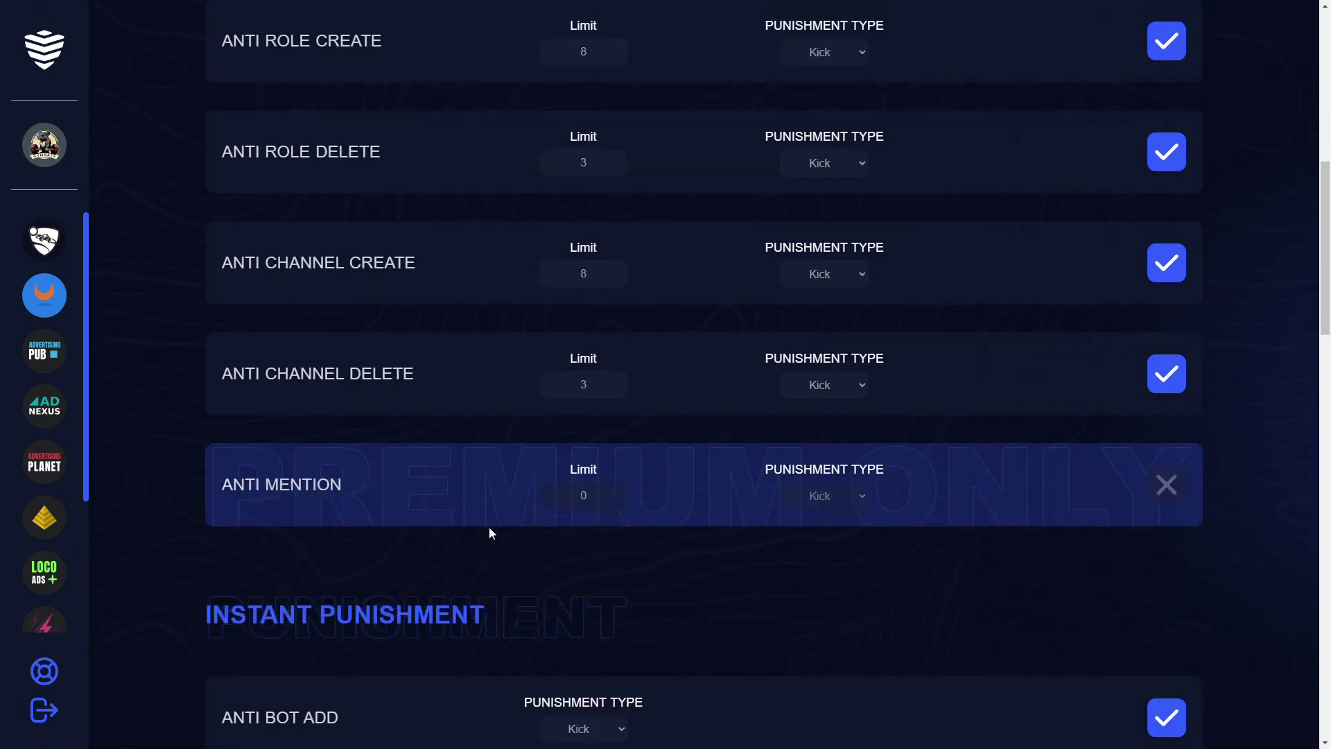
{"action": "scroll", "coordinate": [491, 532], "scroll_direction": "down", "scroll_amount": 6}
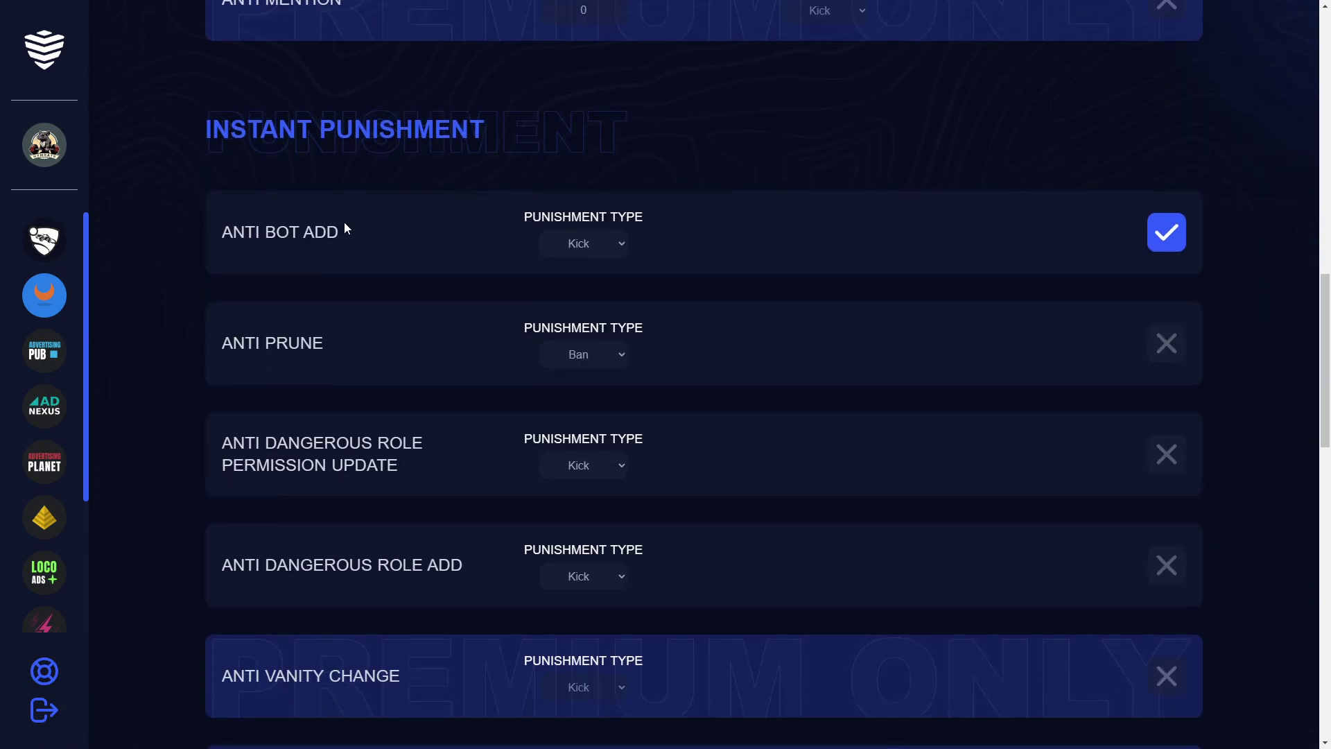
Step: View the available punishment types for the Anti Bot Add rule without changing the selection
{"action": "left_click_drag", "start_coordinate": [241, 232], "coordinate": [345, 234]}
{"action": "left_click", "coordinate": [370, 326]}
{"action": "left_click", "coordinate": [613, 244]}
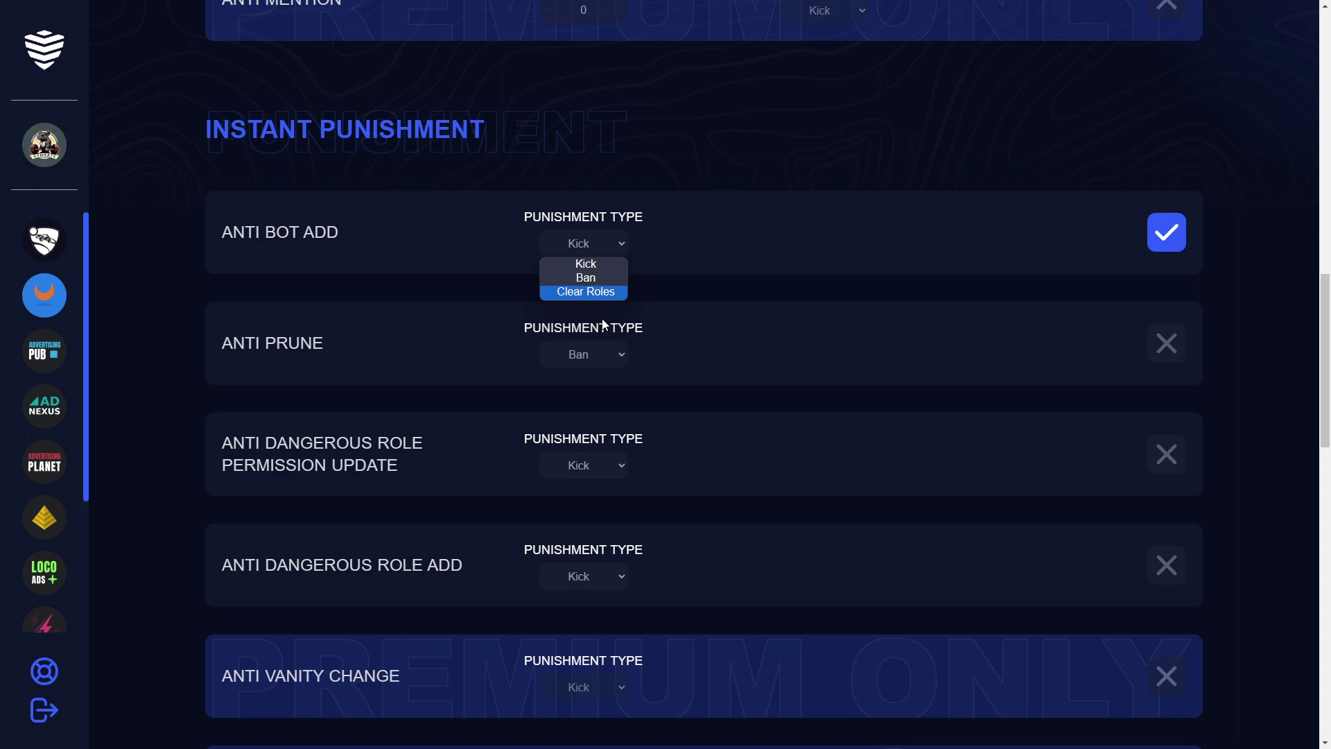
{"action": "left_click", "coordinate": [575, 321]}
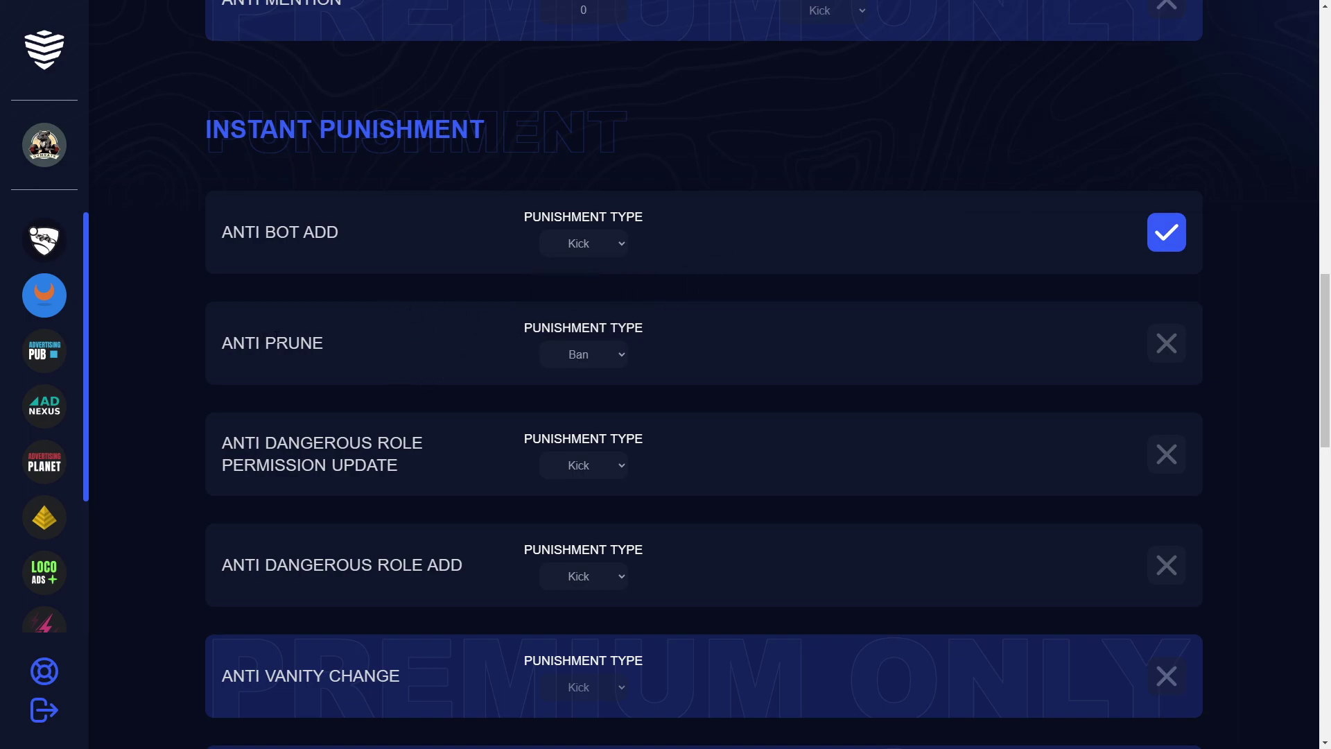
Step: Enable the Anti Prune, Anti Dangerous Role Permission Update and Anti Dangerous Role Add rules under Instant Punishment
{"action": "left_click", "coordinate": [1166, 344]}
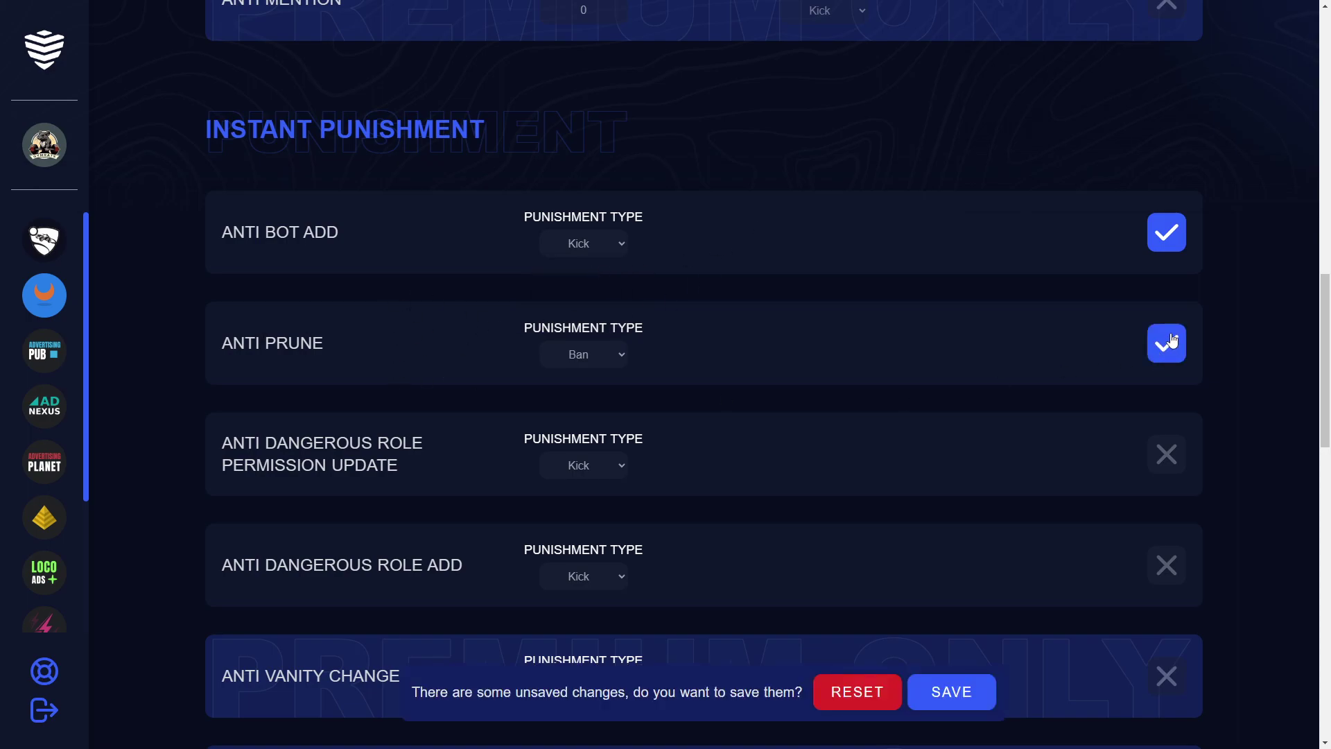
{"action": "left_click_drag", "start_coordinate": [238, 338], "coordinate": [326, 351]}
{"action": "left_click", "coordinate": [222, 452]}
{"action": "left_click_drag", "start_coordinate": [222, 452], "coordinate": [412, 443]}
{"action": "left_click", "coordinate": [1166, 454]}
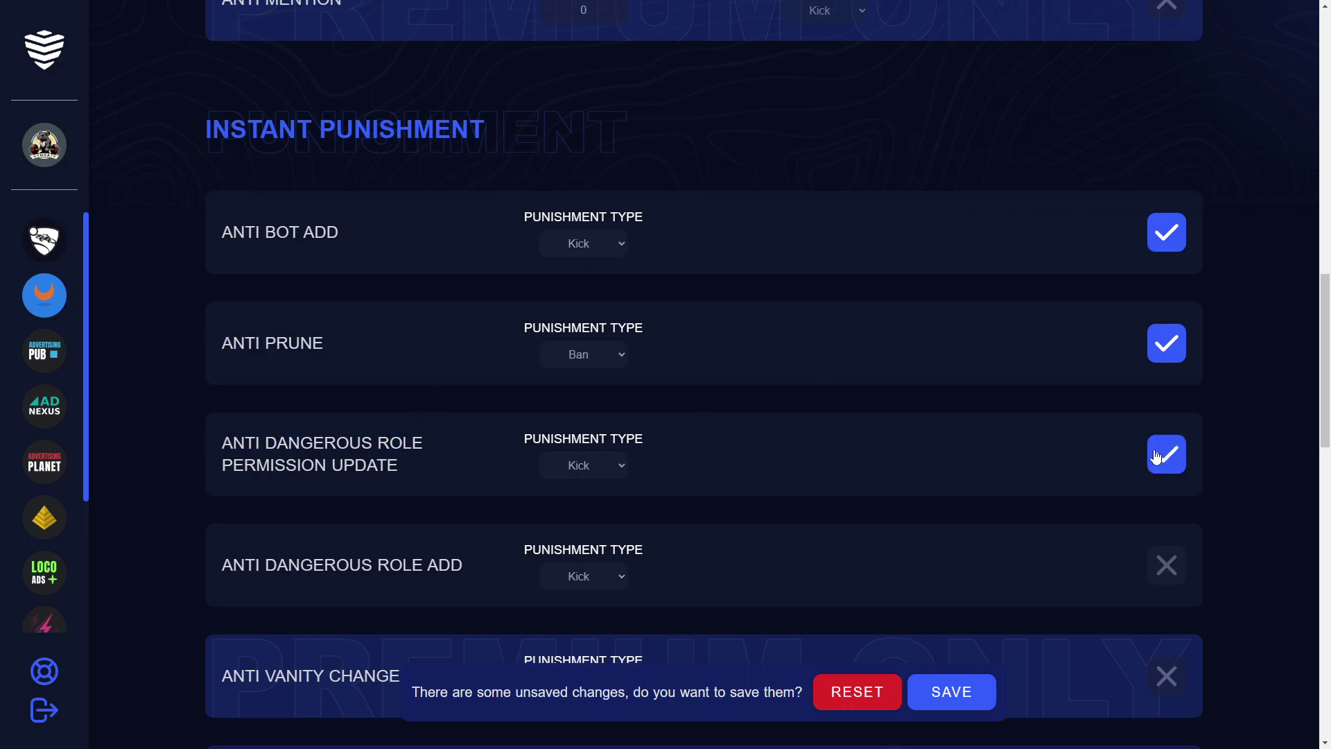
{"action": "left_click_drag", "start_coordinate": [263, 565], "coordinate": [400, 565]}
{"action": "left_click", "coordinate": [400, 565]}
{"action": "left_click", "coordinate": [1166, 565]}
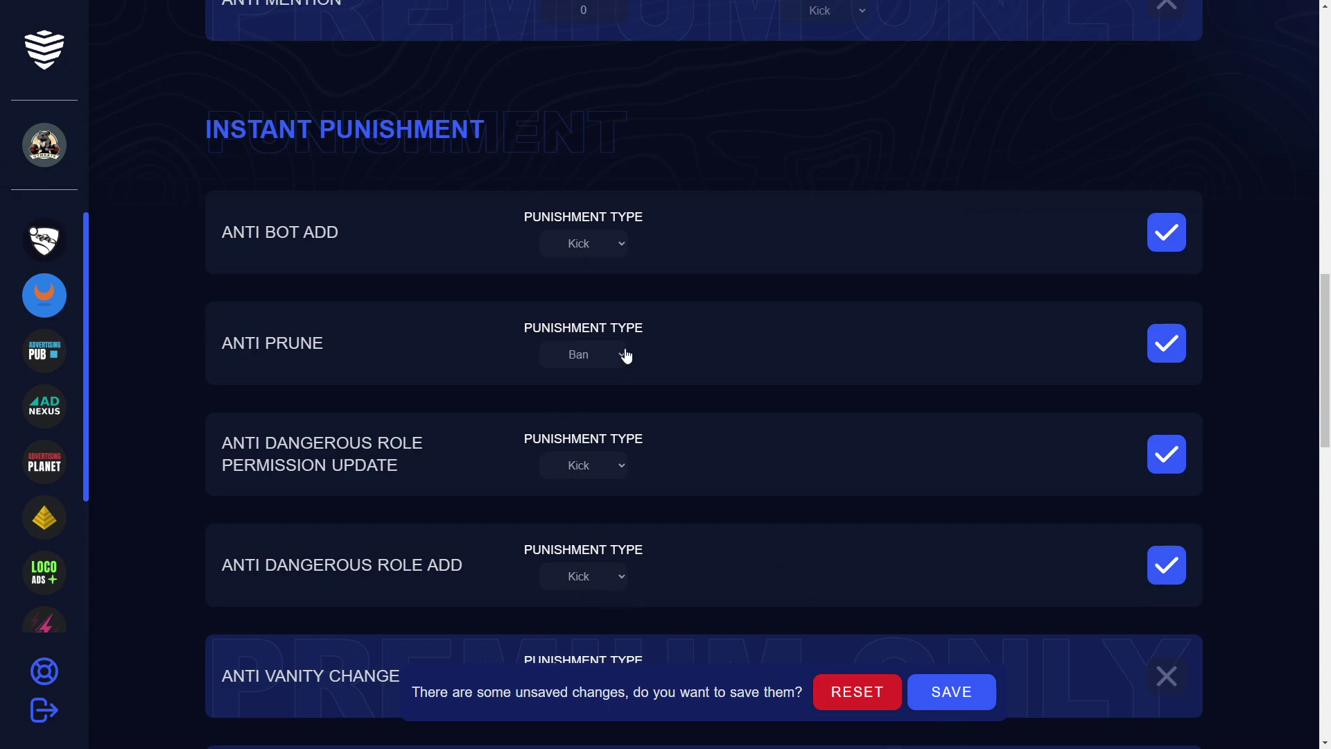
Step: Set the Anti Prune punishment type to Kick and save the Anti Nuke changes
{"action": "left_click", "coordinate": [586, 354]}
{"action": "left_click", "coordinate": [593, 378]}
{"action": "left_click", "coordinate": [968, 688]}
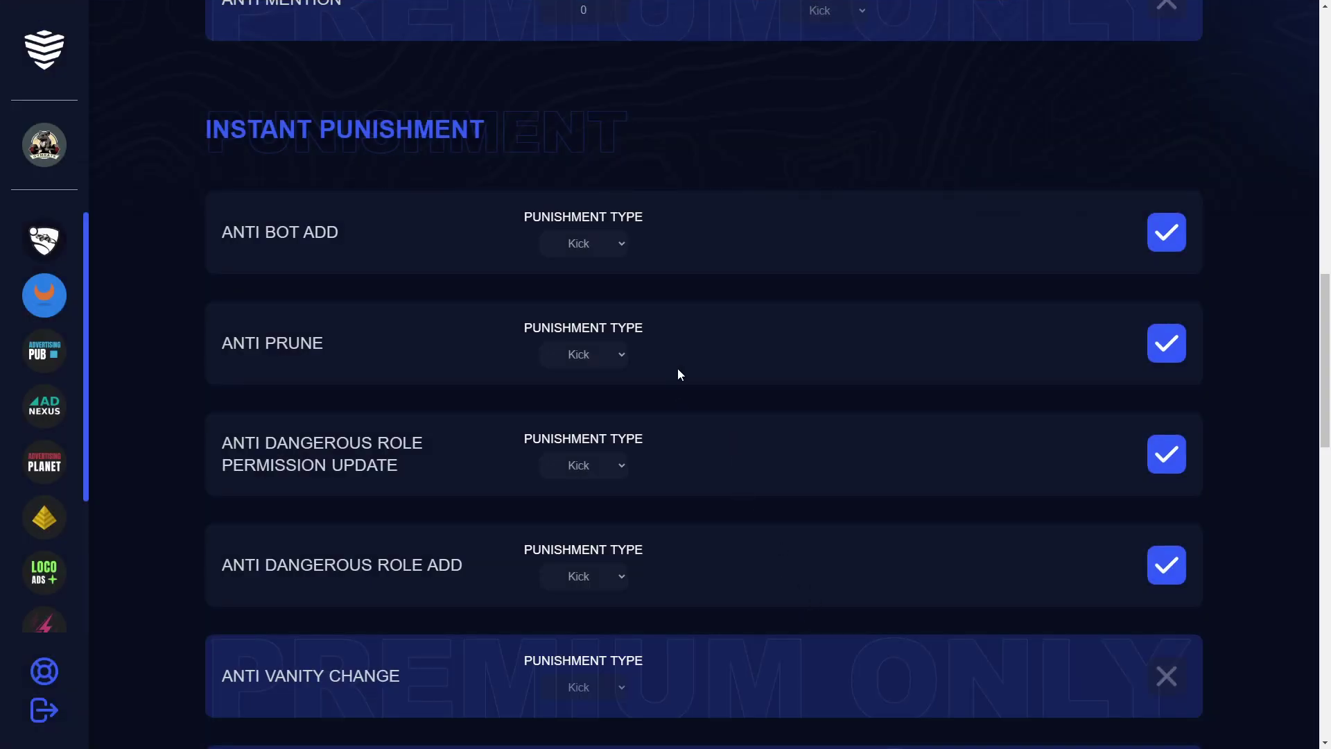
Step: Open the Beast Mode settings, read their description and switch Beast Mode on
{"action": "scroll", "coordinate": [764, 467], "scroll_direction": "up", "scroll_amount": 20}
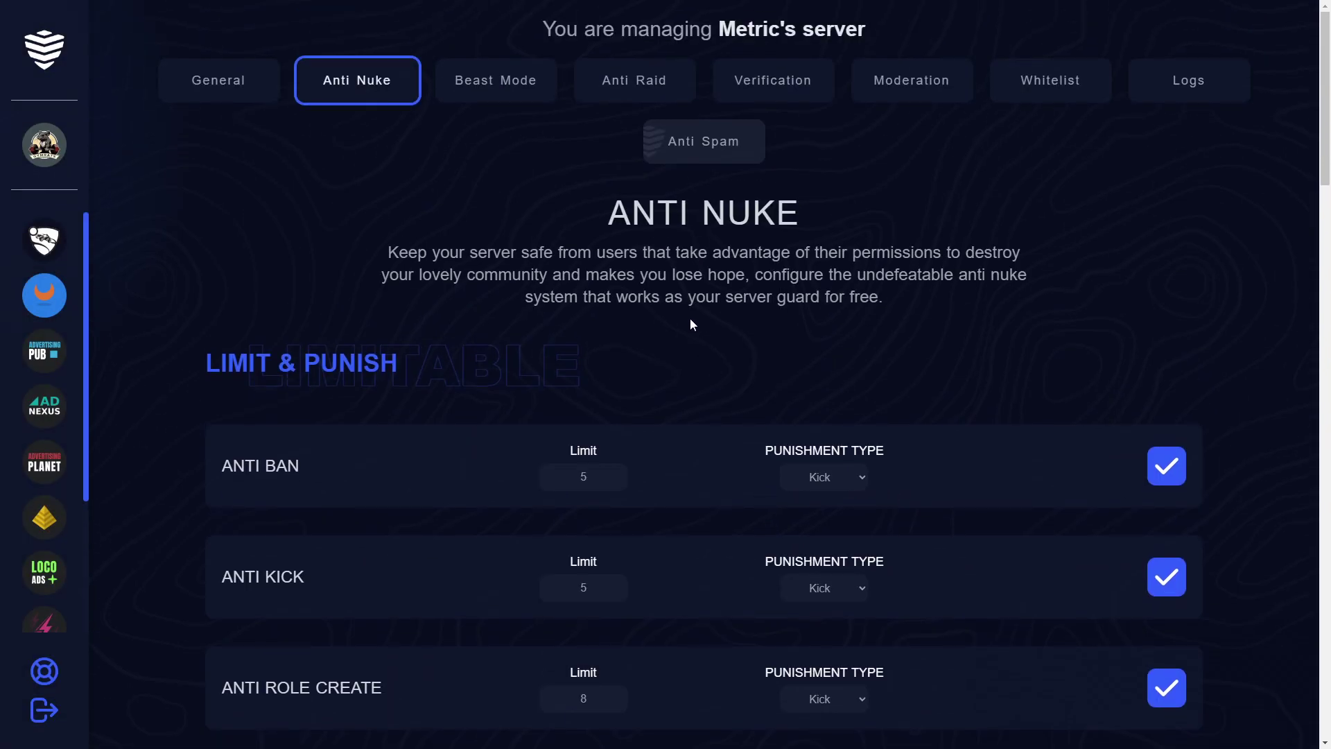
{"action": "left_click", "coordinate": [500, 81]}
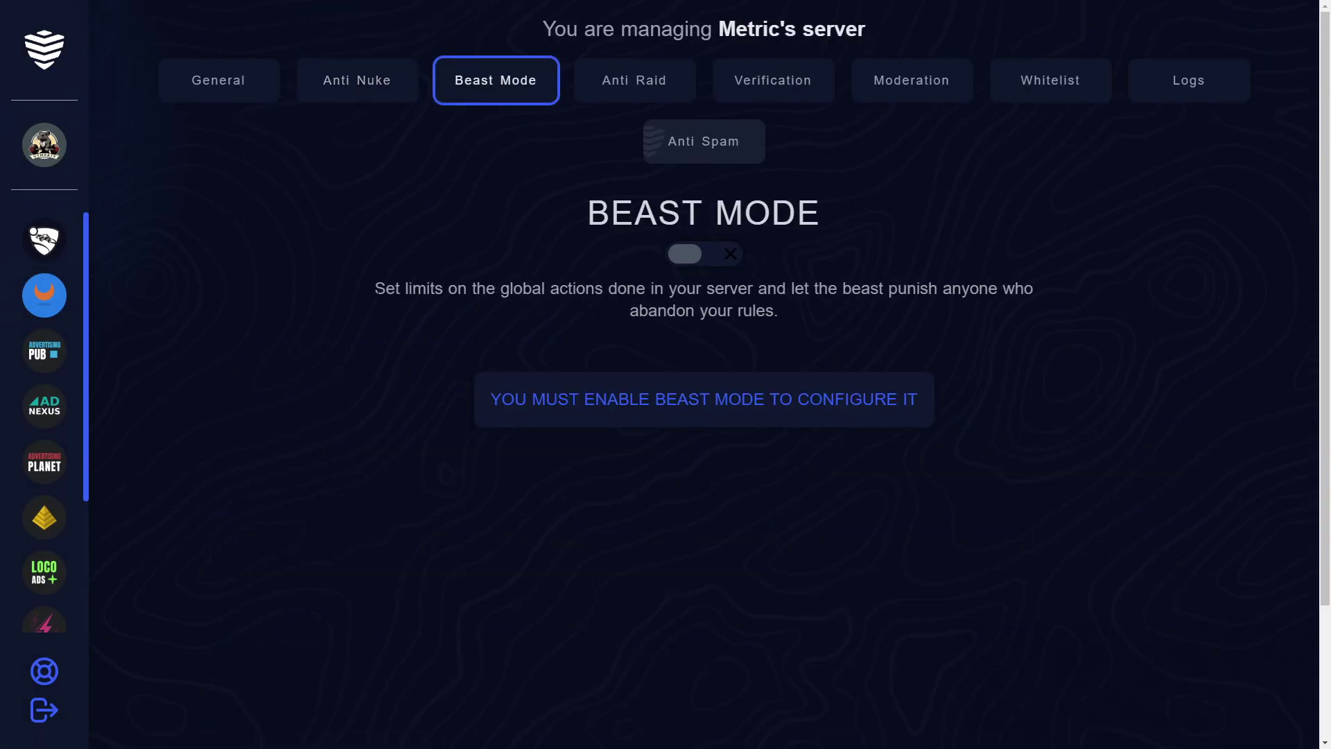
{"action": "left_click_drag", "start_coordinate": [375, 291], "coordinate": [998, 289]}
{"action": "left_click", "coordinate": [998, 289]}
{"action": "left_click", "coordinate": [707, 255]}
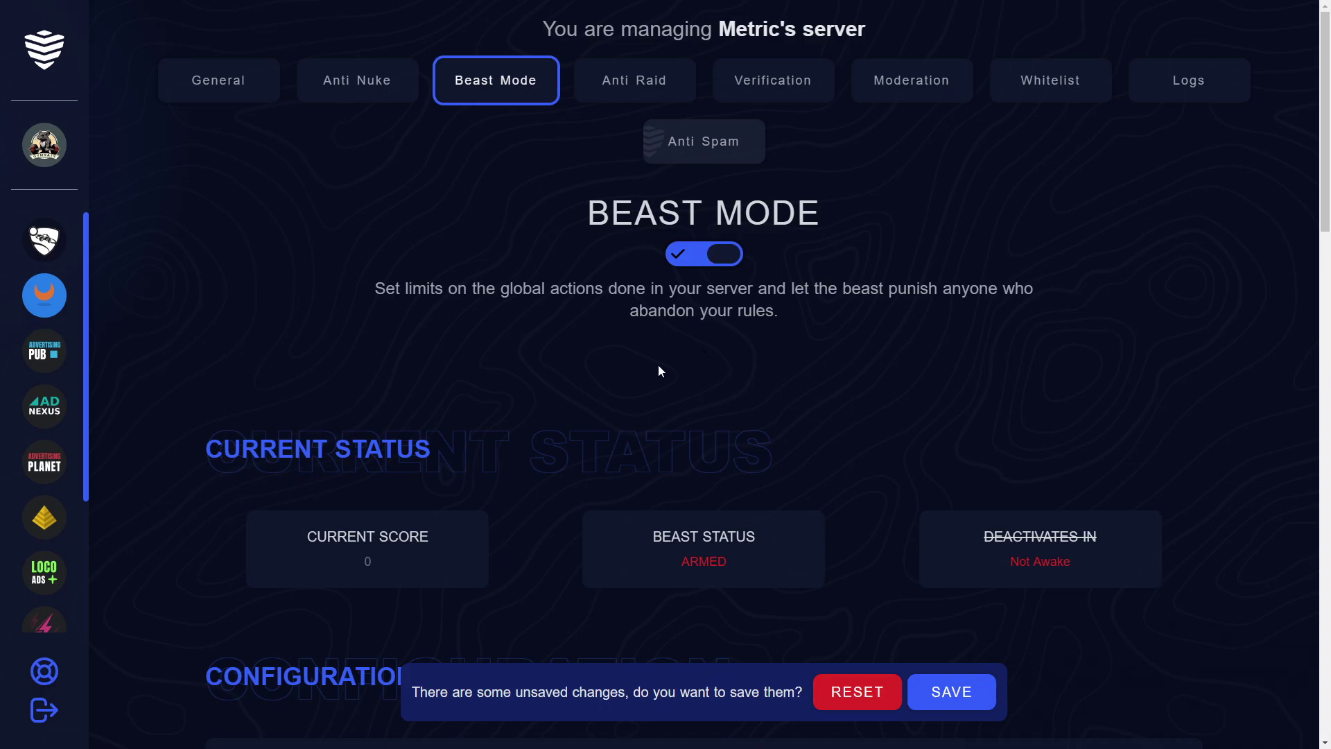
Step: Examine Beast Mode's current status, configuration and action scores, then discard the unsaved changes
{"action": "scroll", "coordinate": [422, 314], "scroll_direction": "down", "scroll_amount": 2}
{"action": "scroll", "coordinate": [735, 392], "scroll_direction": "down", "scroll_amount": 4}
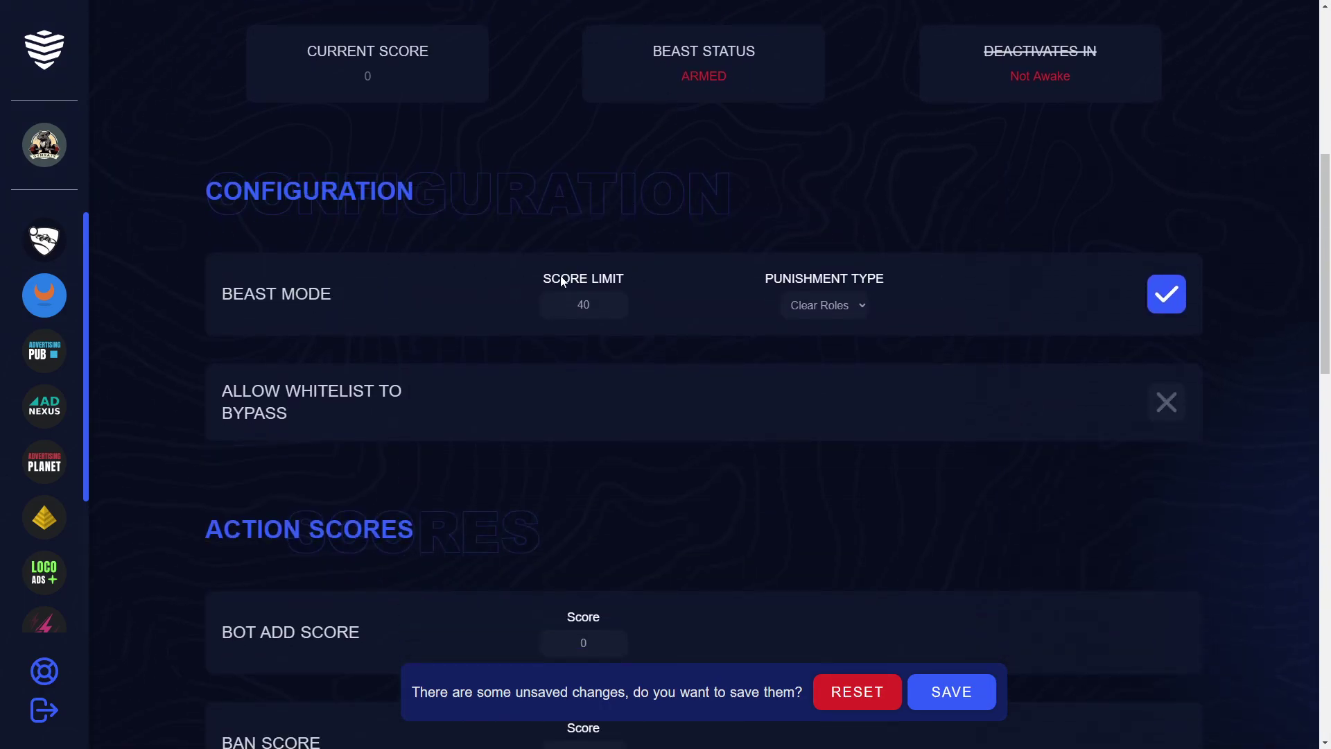
{"action": "scroll", "coordinate": [529, 452], "scroll_direction": "down", "scroll_amount": 12}
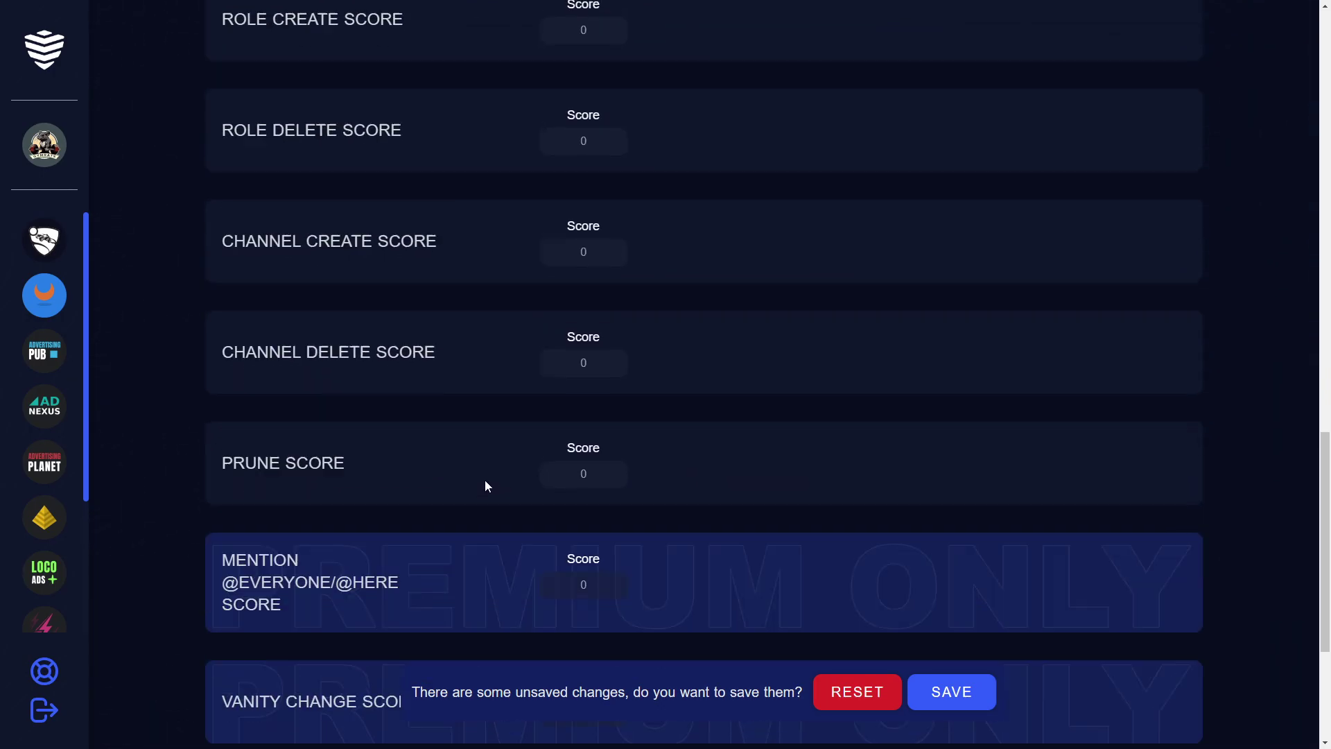
{"action": "scroll", "coordinate": [458, 388], "scroll_direction": "down", "scroll_amount": 3}
{"action": "scroll", "coordinate": [488, 408], "scroll_direction": "up", "scroll_amount": 6}
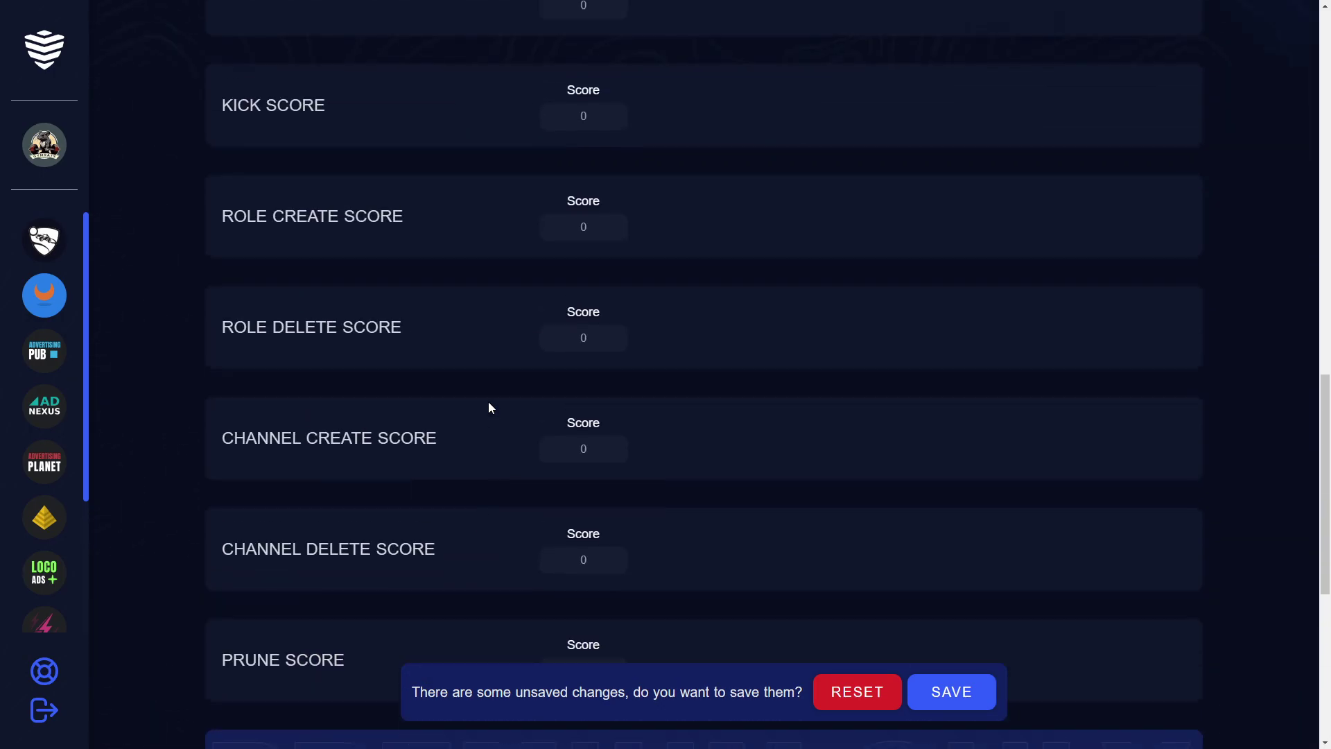
{"action": "scroll", "coordinate": [488, 407], "scroll_direction": "up", "scroll_amount": 14}
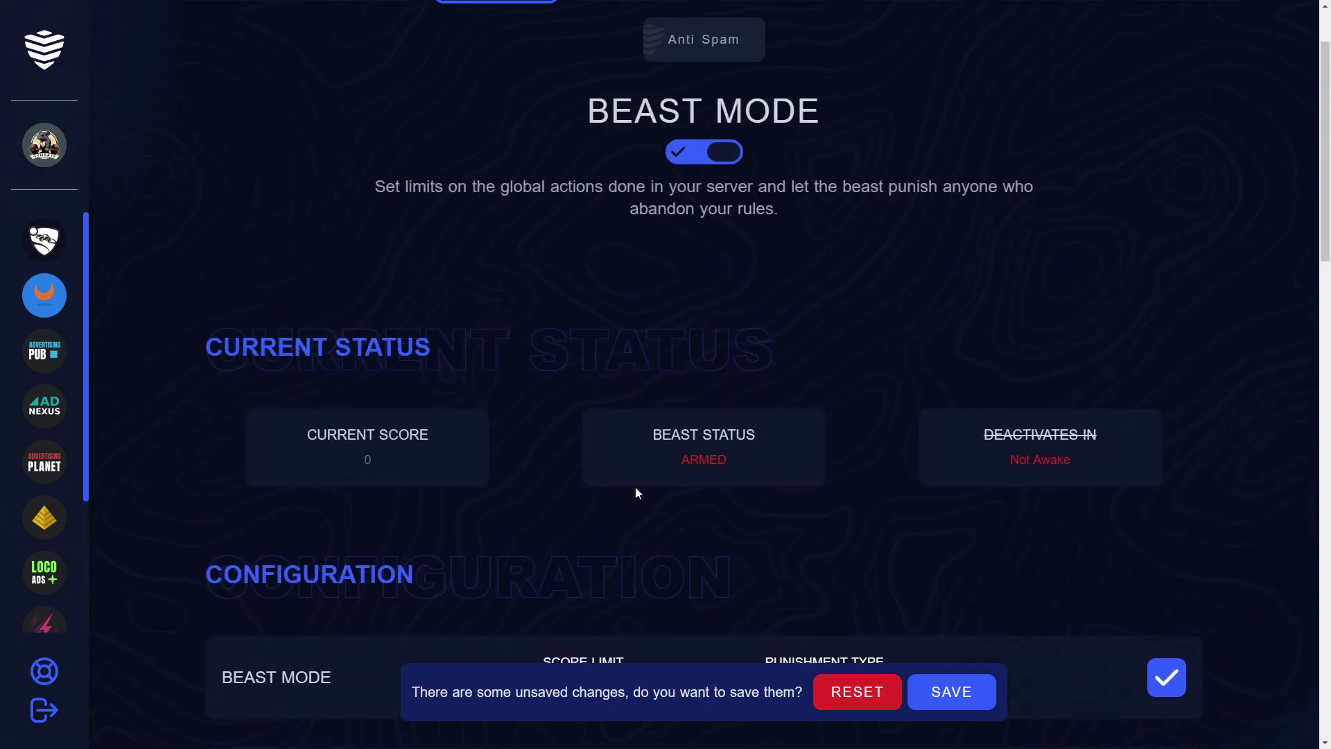
{"action": "scroll", "coordinate": [60, 441], "scroll_direction": "down", "scroll_amount": 5}
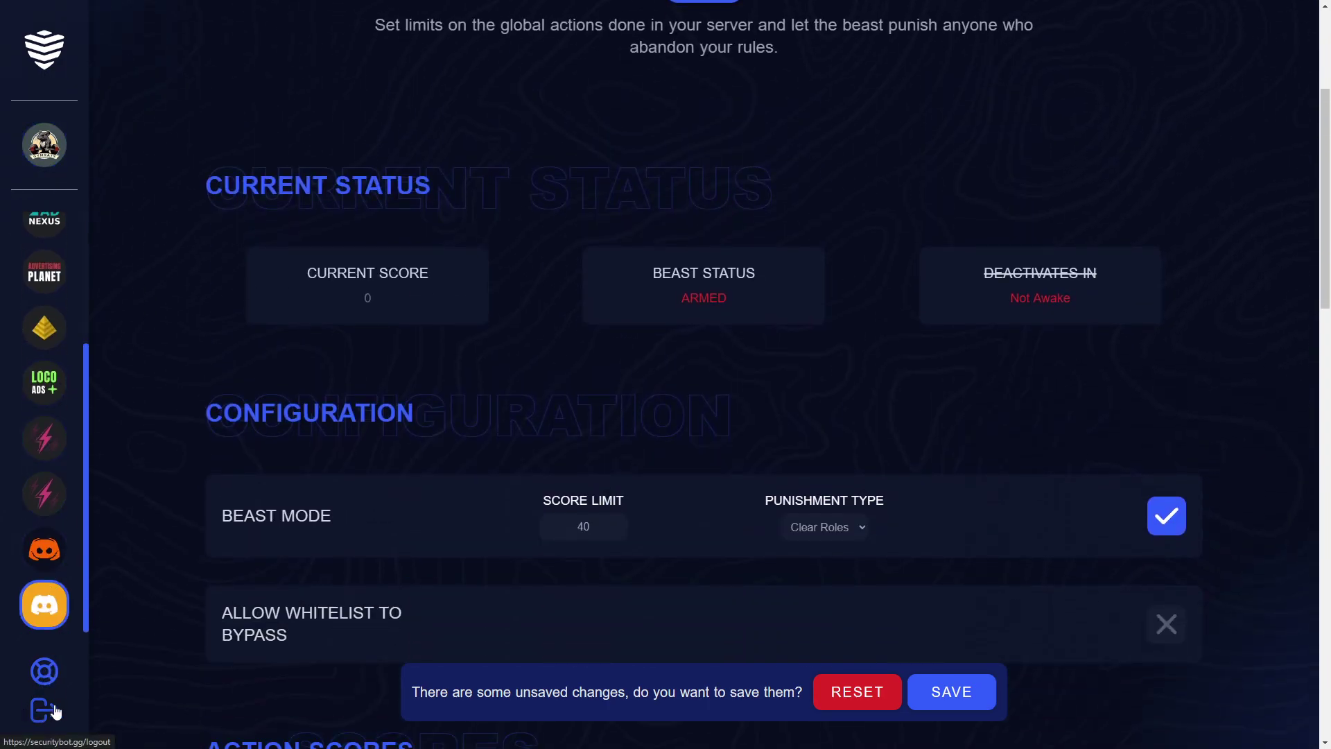
{"action": "scroll", "coordinate": [590, 458], "scroll_direction": "up", "scroll_amount": 4}
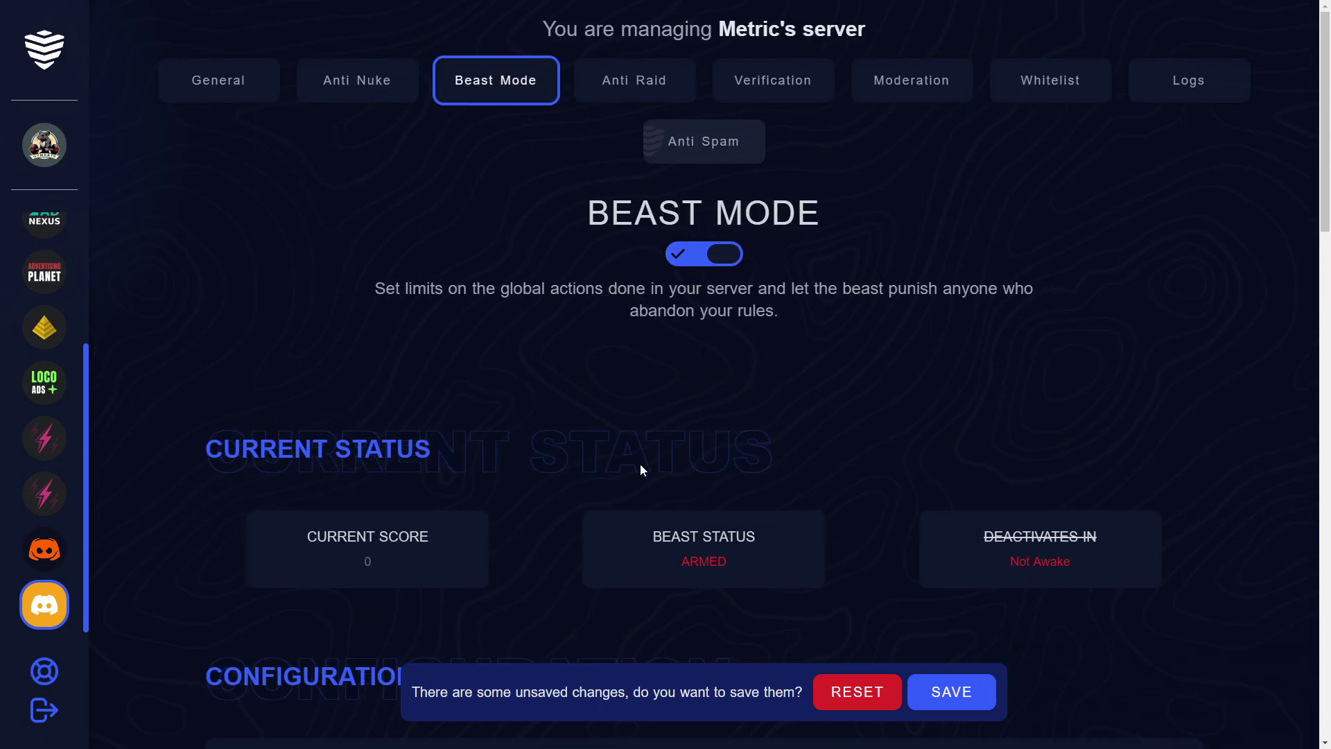
{"action": "left_click", "coordinate": [841, 694]}
Step: Open the Anti Raid settings and read the feature description and availability notice
{"action": "left_click", "coordinate": [644, 82]}
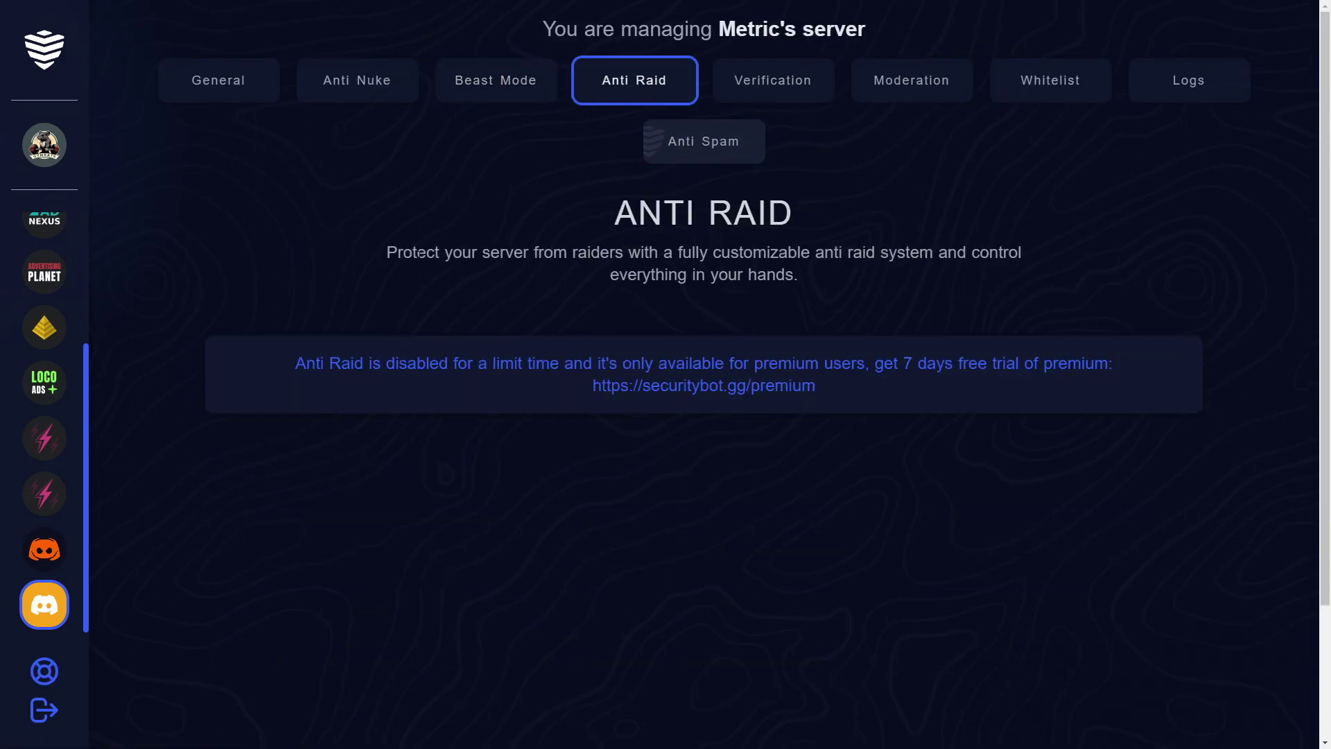
{"action": "left_click_drag", "start_coordinate": [402, 253], "coordinate": [524, 253]}
{"action": "left_click", "coordinate": [524, 253]}
{"action": "left_click_drag", "start_coordinate": [297, 363], "coordinate": [865, 363]}
{"action": "left_click", "coordinate": [900, 499]}
Step: Open the Verification settings, read the description, and switch verification on and back off
{"action": "left_click", "coordinate": [783, 100]}
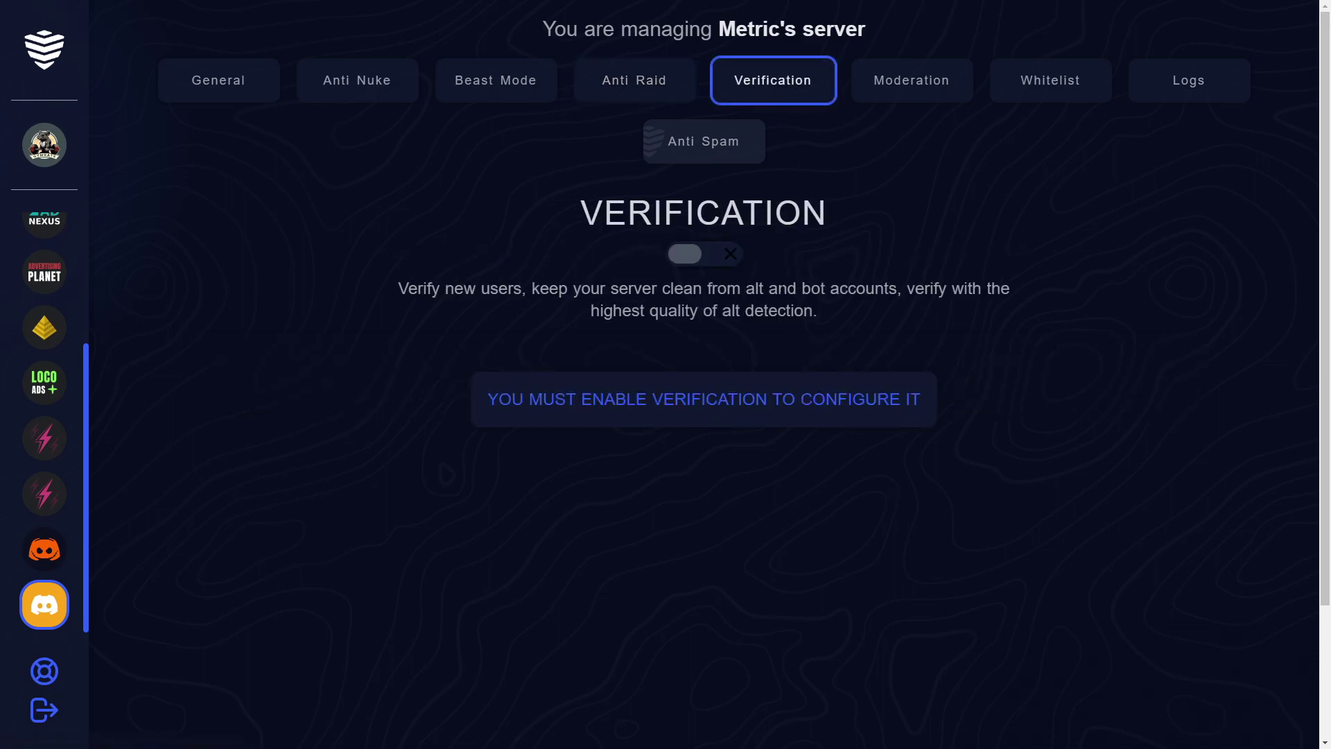
{"action": "left_click_drag", "start_coordinate": [397, 288], "coordinate": [522, 289]}
{"action": "left_click", "coordinate": [696, 273]}
{"action": "left_click", "coordinate": [705, 262]}
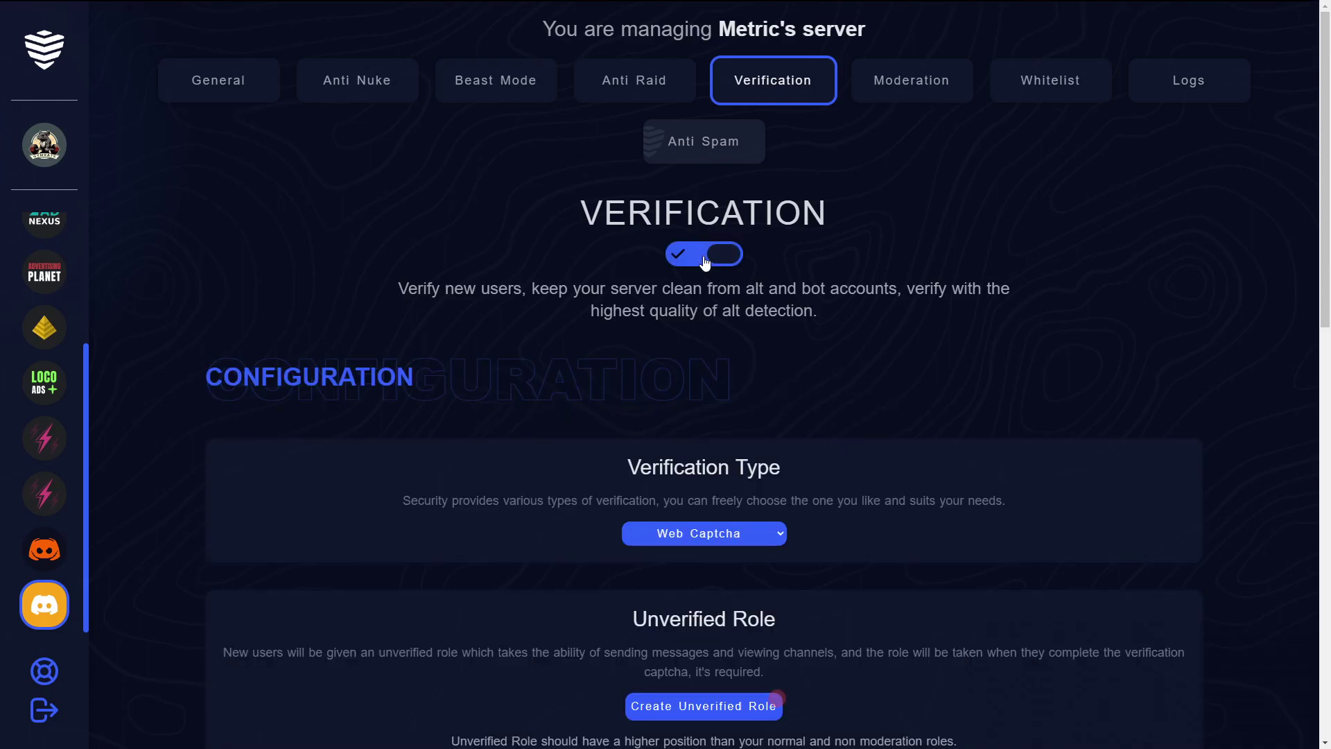
{"action": "left_click", "coordinate": [705, 263]}
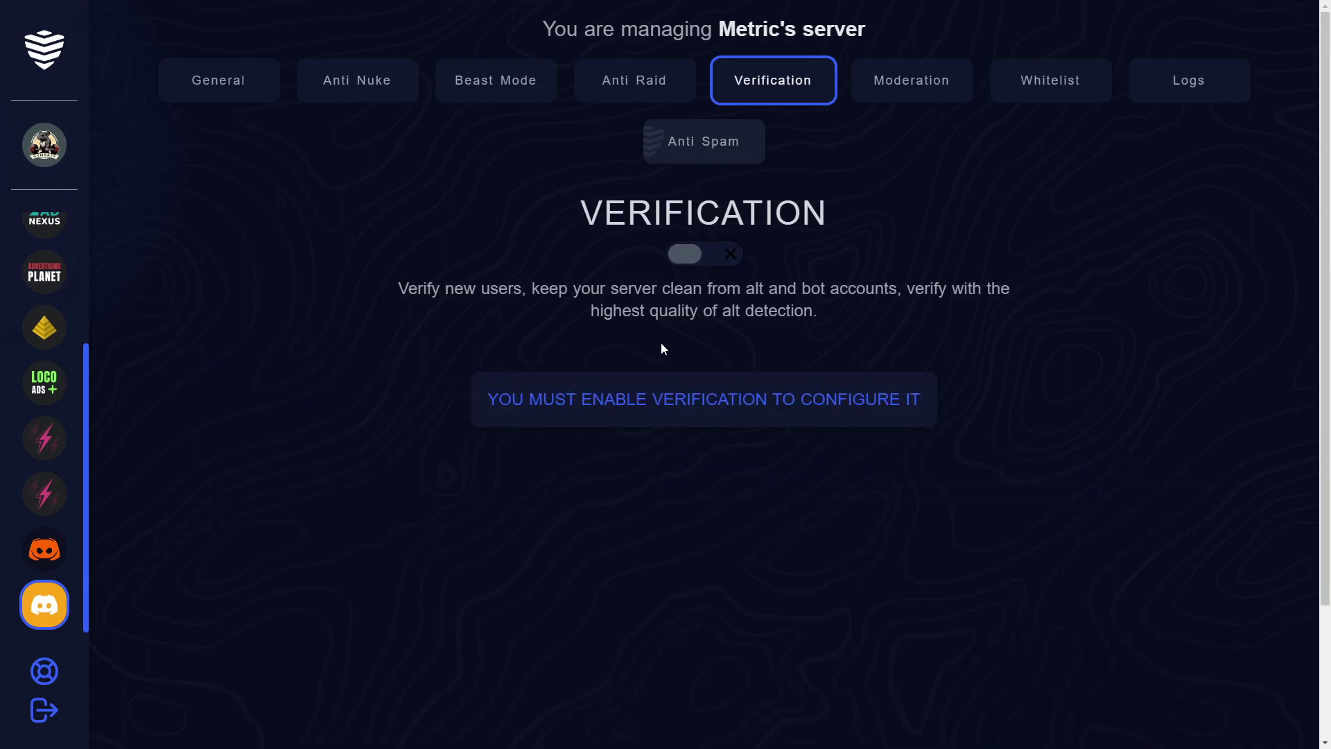
Step: View the Moderation page, then examine the action categories for whitelisted roles and users on the Whitelist page
{"action": "left_click", "coordinate": [887, 97]}
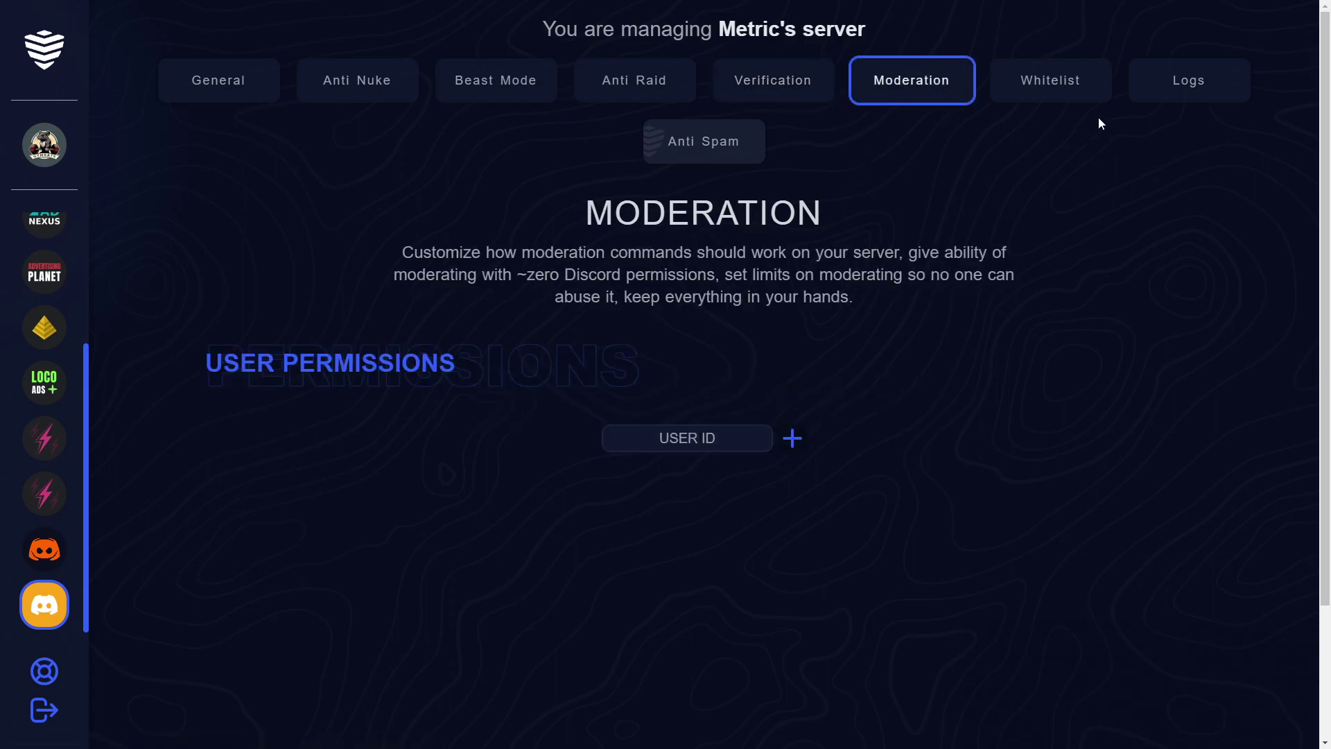
{"action": "left_click", "coordinate": [1068, 82]}
{"action": "scroll", "coordinate": [651, 312], "scroll_direction": "down", "scroll_amount": 5}
{"action": "scroll", "coordinate": [657, 351], "scroll_direction": "down", "scroll_amount": 5}
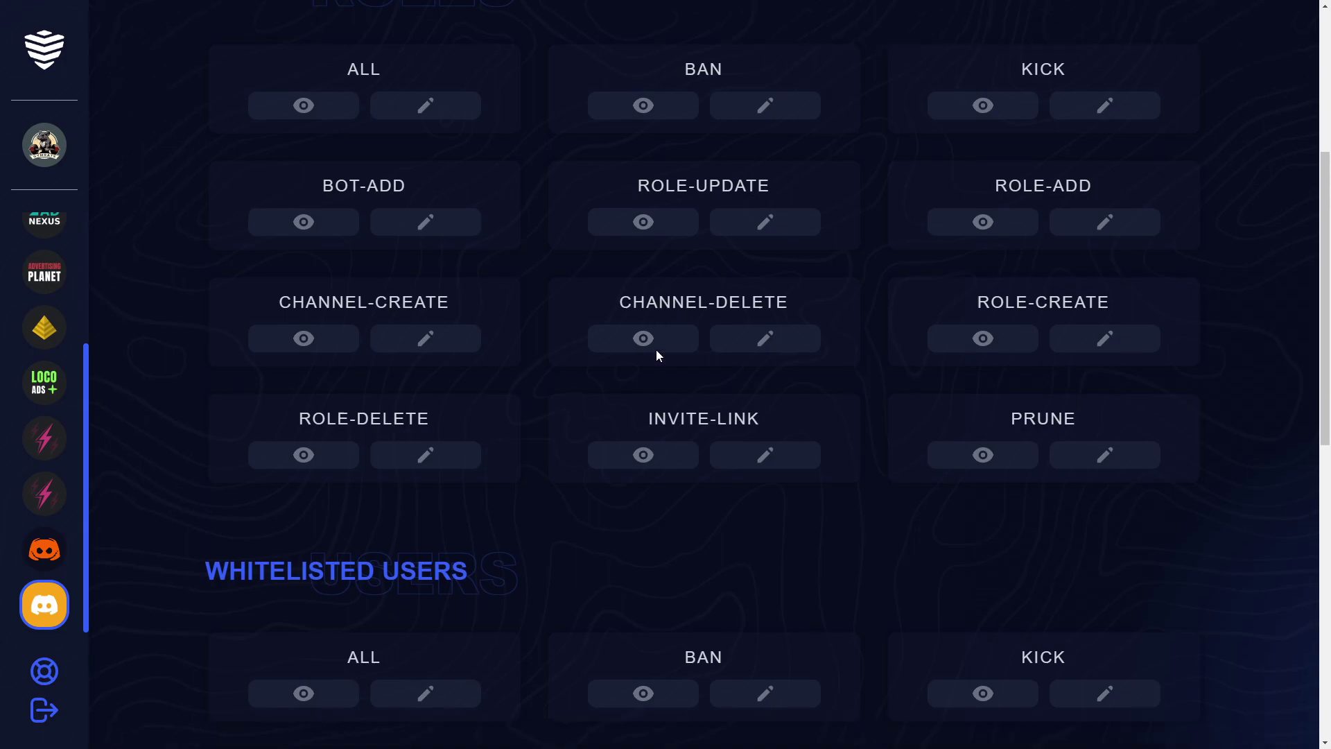
{"action": "scroll", "coordinate": [742, 476], "scroll_direction": "up", "scroll_amount": 7}
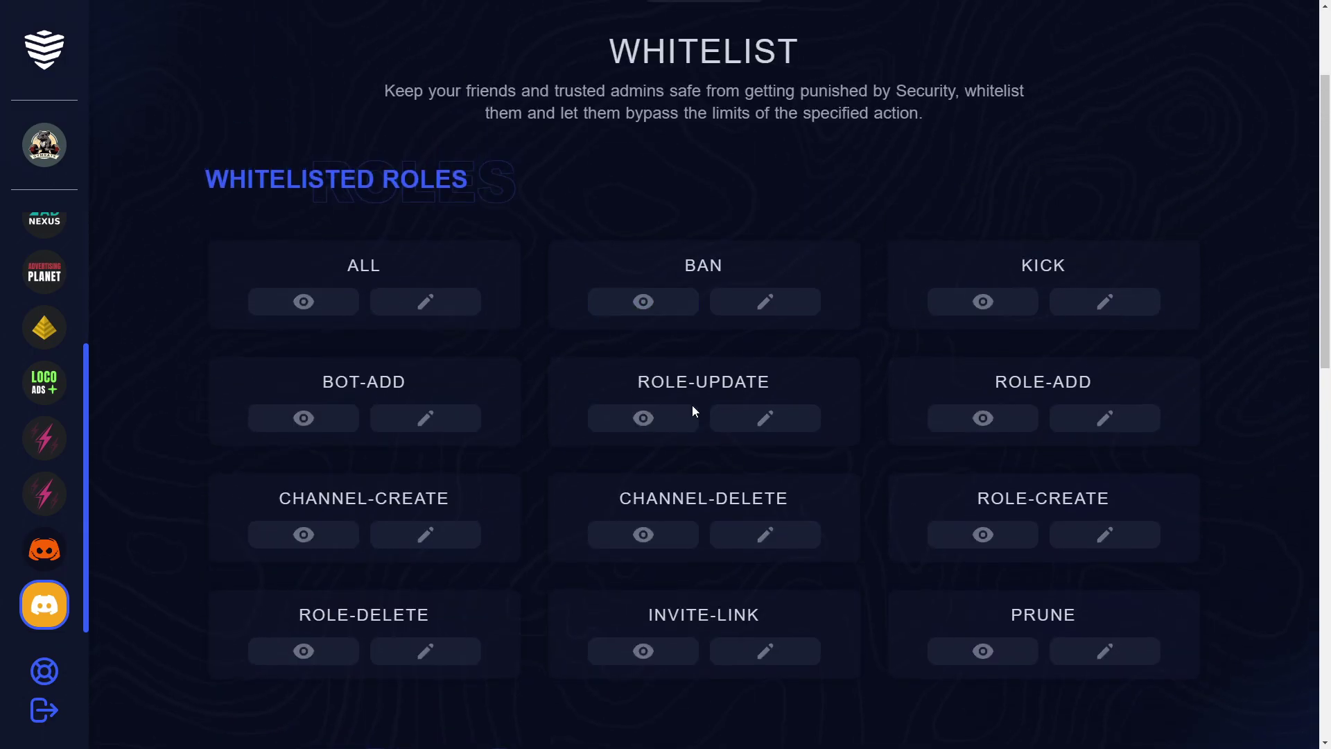
{"action": "double_click", "coordinate": [701, 267]}
{"action": "left_click", "coordinate": [796, 206]}
Step: View the Logs configuration and the Anti Spam page of the server
{"action": "scroll", "coordinate": [796, 207], "scroll_direction": "up", "scroll_amount": 3}
{"action": "left_click", "coordinate": [1188, 82]}
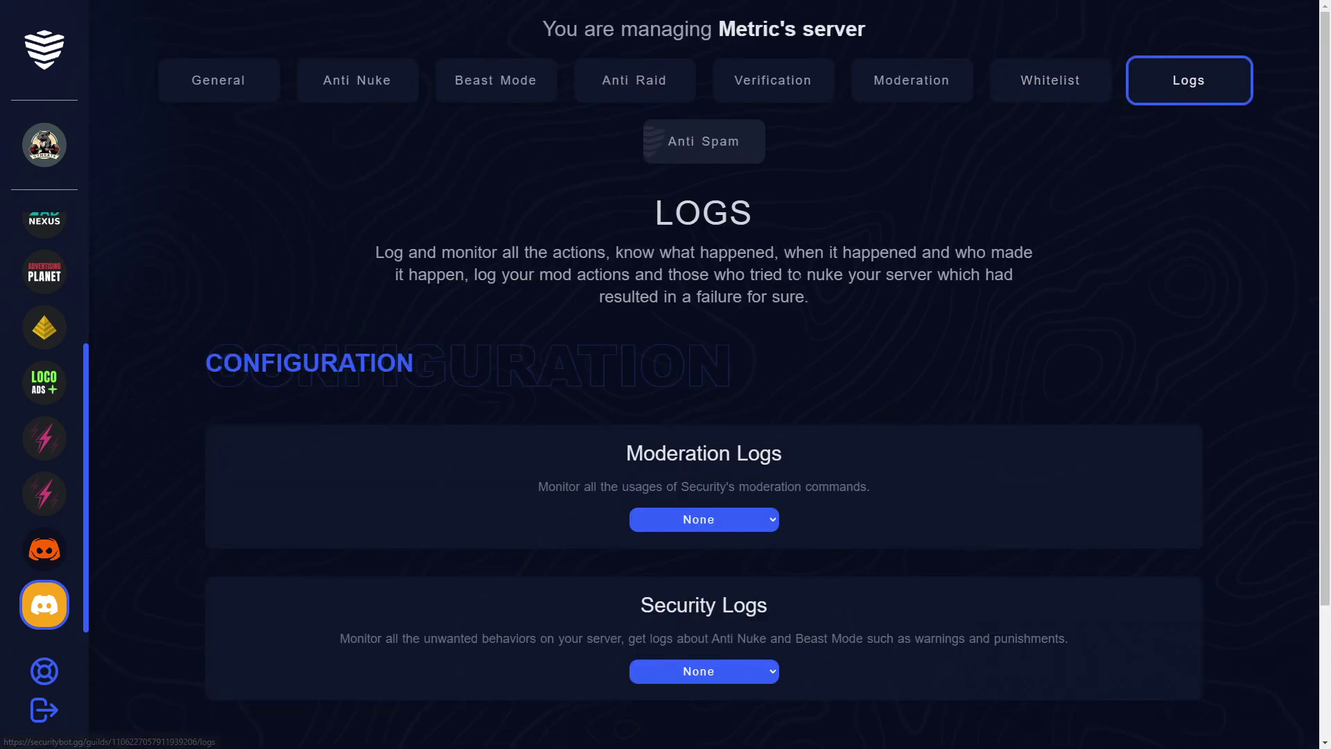
{"action": "left_click", "coordinate": [701, 147]}
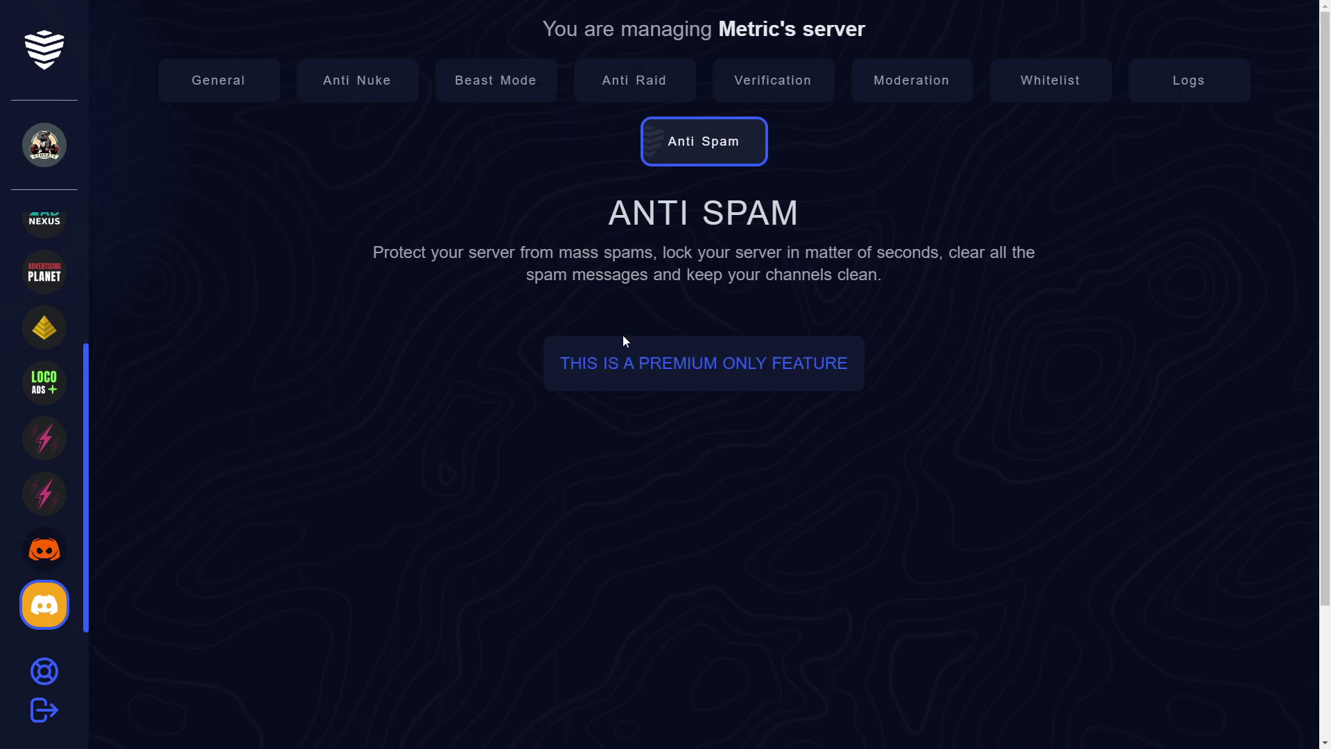
Step: Switch to Discord and browse the Security bot's slash commands from the verification-channel message box
{"action": "key", "text": "alt+Tab"}
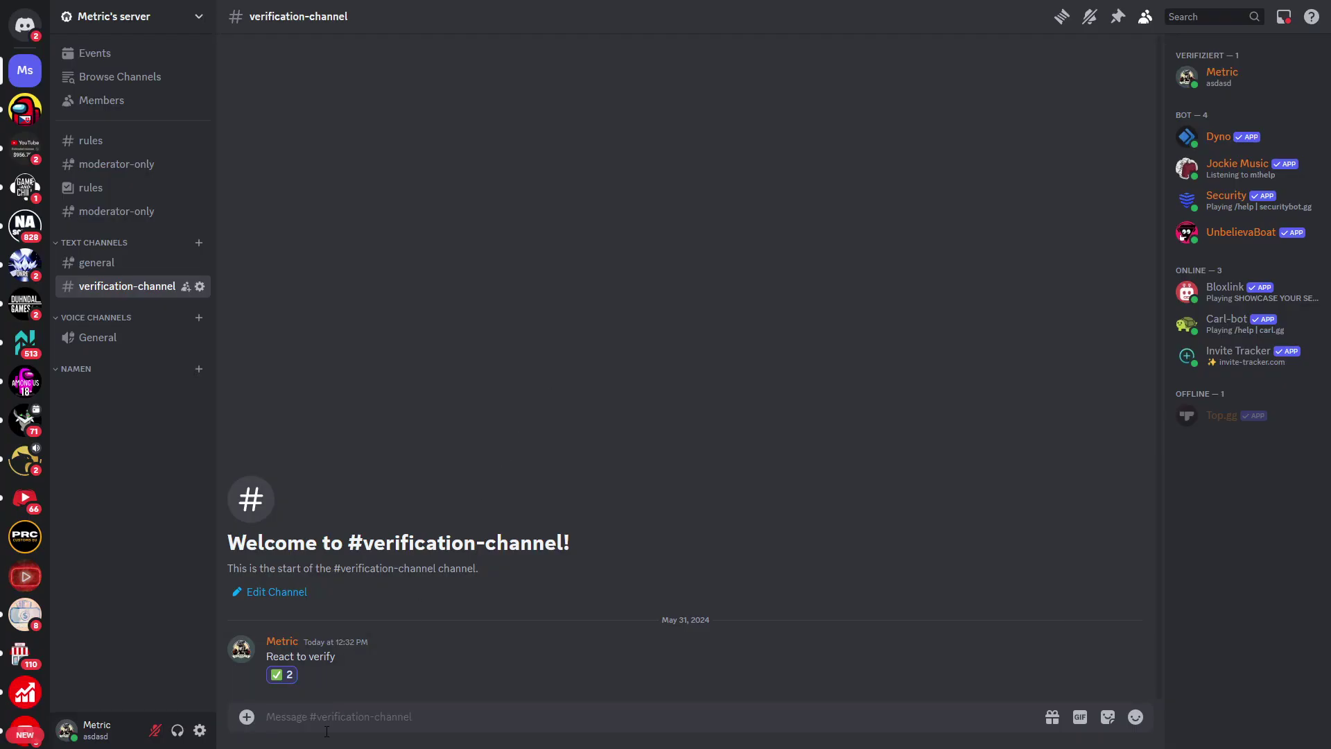
{"action": "type", "text": "/"}
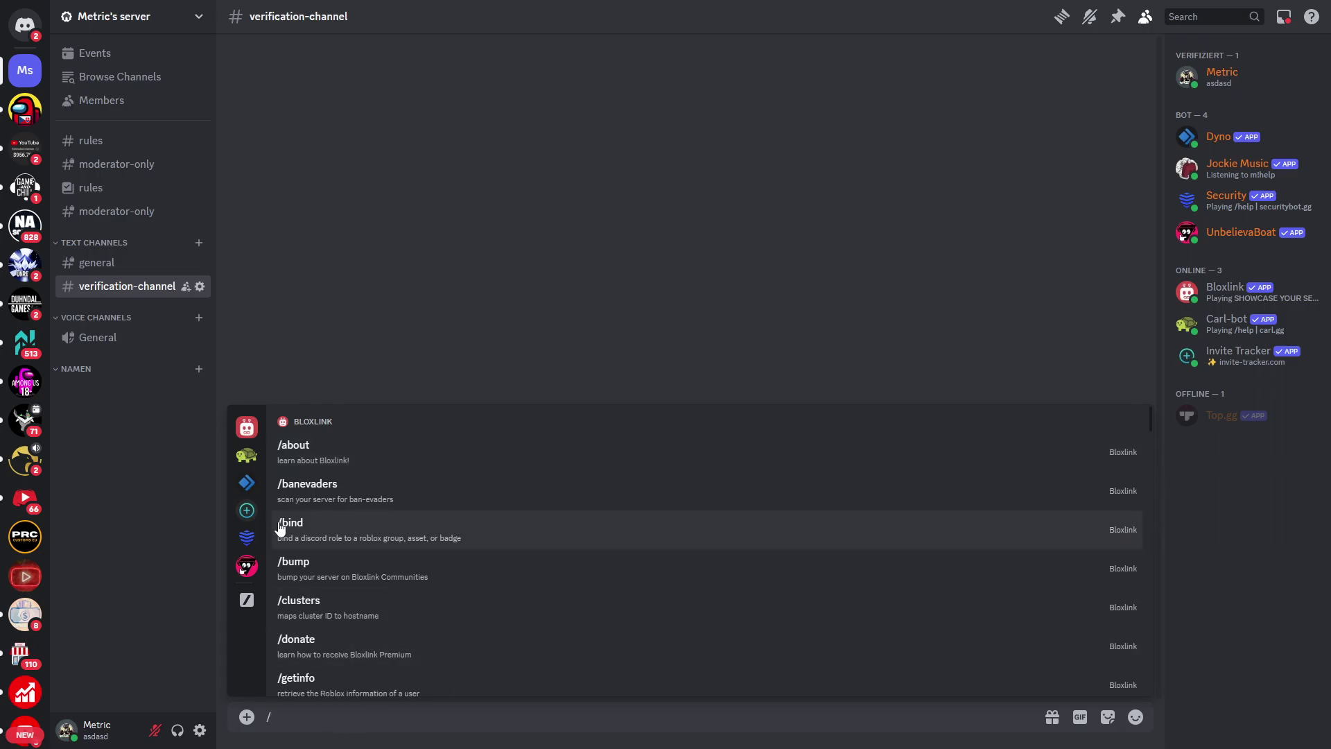
{"action": "left_click", "coordinate": [247, 537]}
{"action": "scroll", "coordinate": [389, 492], "scroll_direction": "down", "scroll_amount": 5}
{"action": "scroll", "coordinate": [375, 534], "scroll_direction": "down", "scroll_amount": 10}
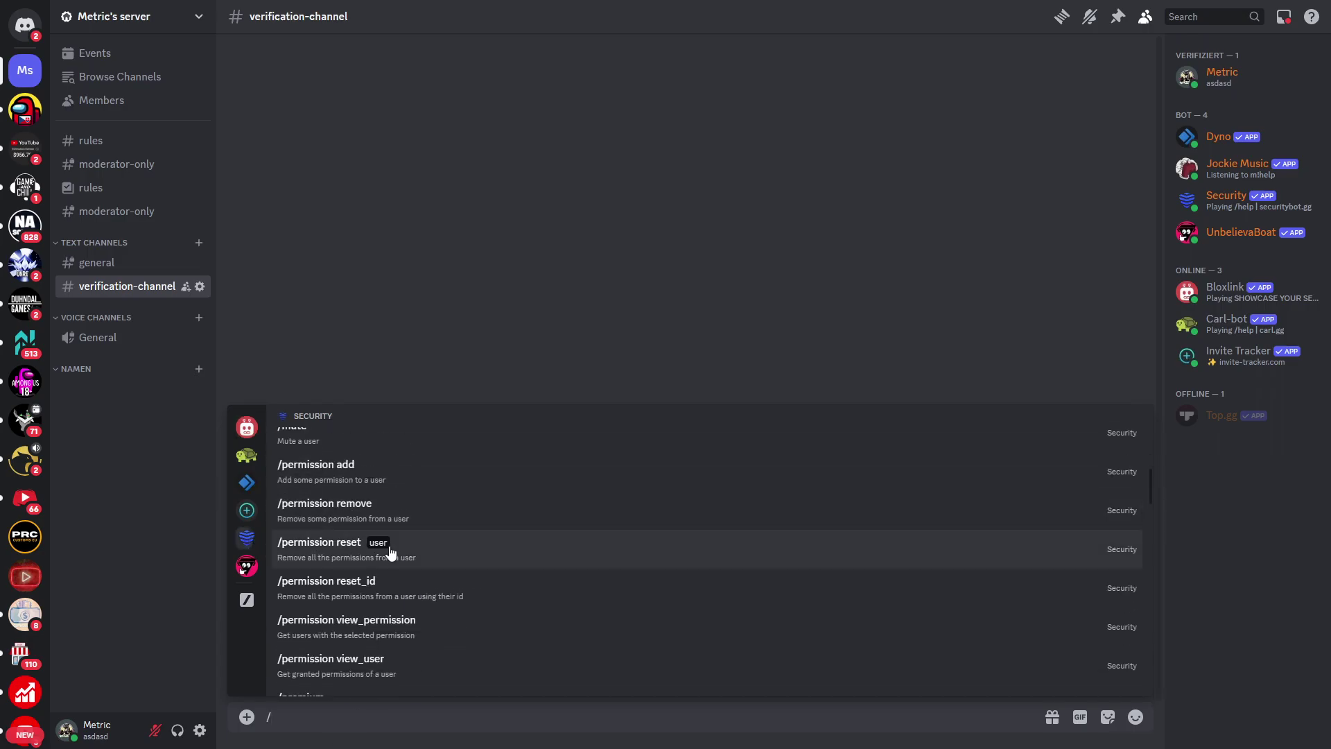
{"action": "scroll", "coordinate": [395, 558], "scroll_direction": "down", "scroll_amount": 10}
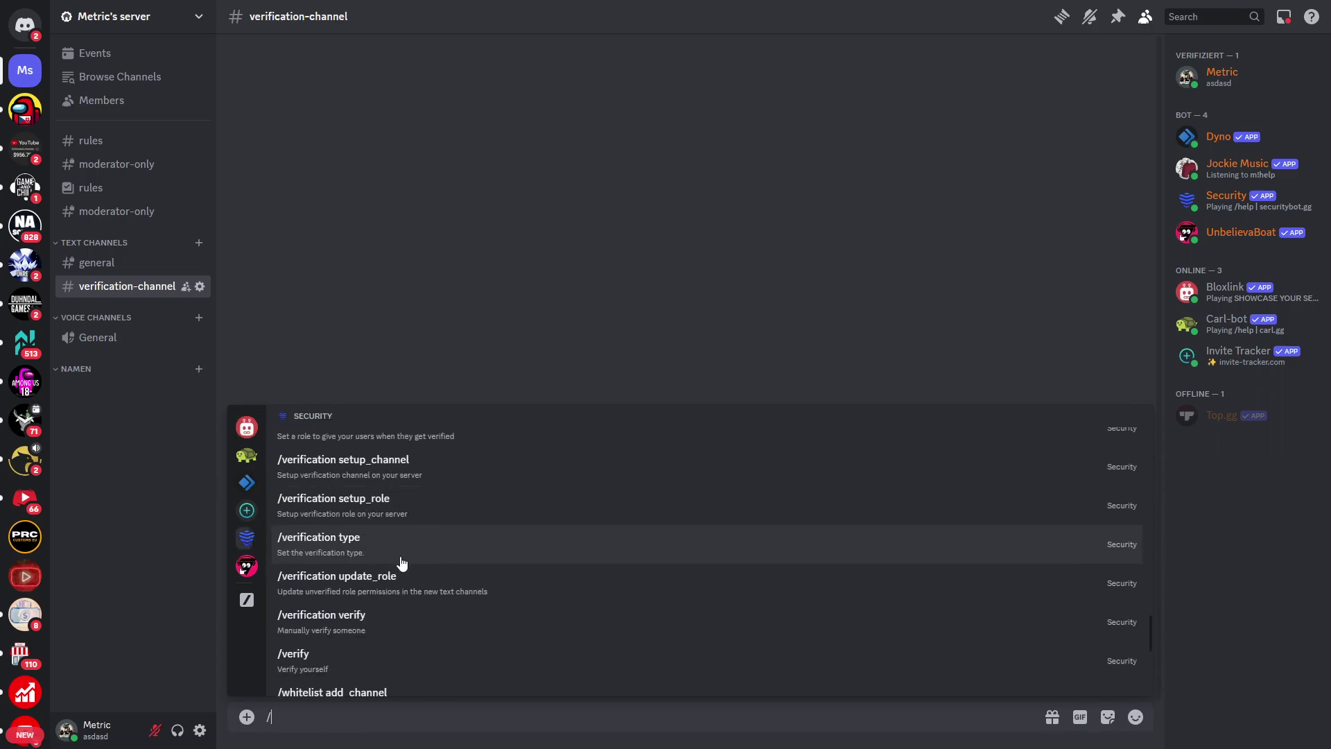
{"action": "scroll", "coordinate": [389, 632], "scroll_direction": "up", "scroll_amount": 8}
{"action": "scroll", "coordinate": [389, 630], "scroll_direction": "down", "scroll_amount": 5}
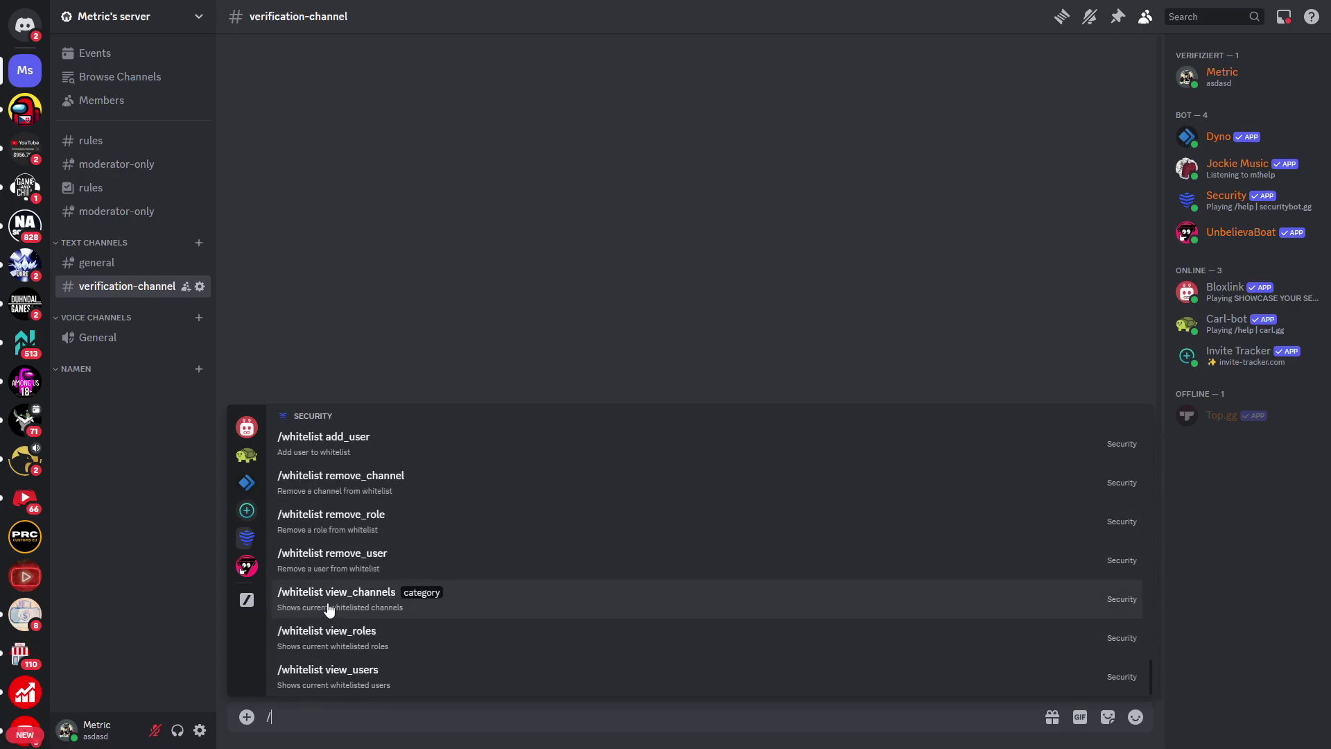
Step: Run /whitelist view_users with the category Users: All and read the bot's reply
{"action": "left_click", "coordinate": [319, 685]}
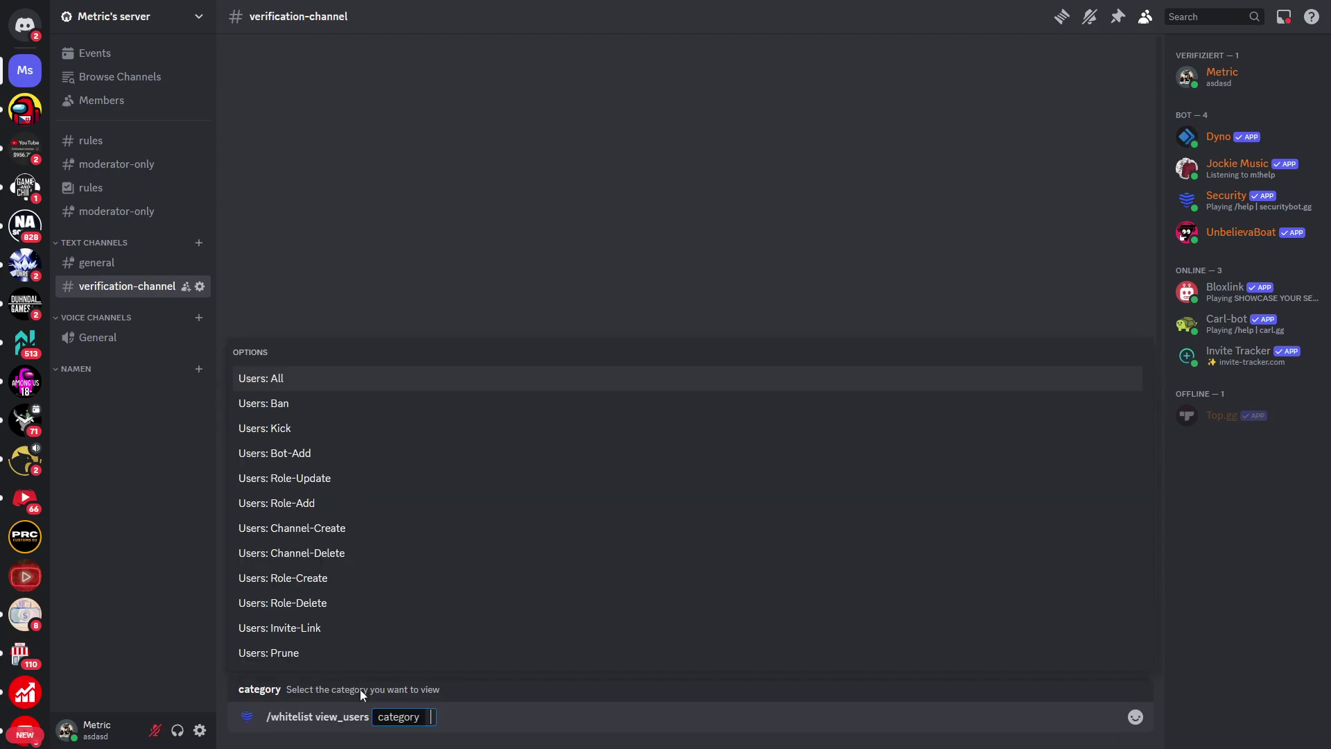
{"action": "left_click", "coordinate": [297, 388]}
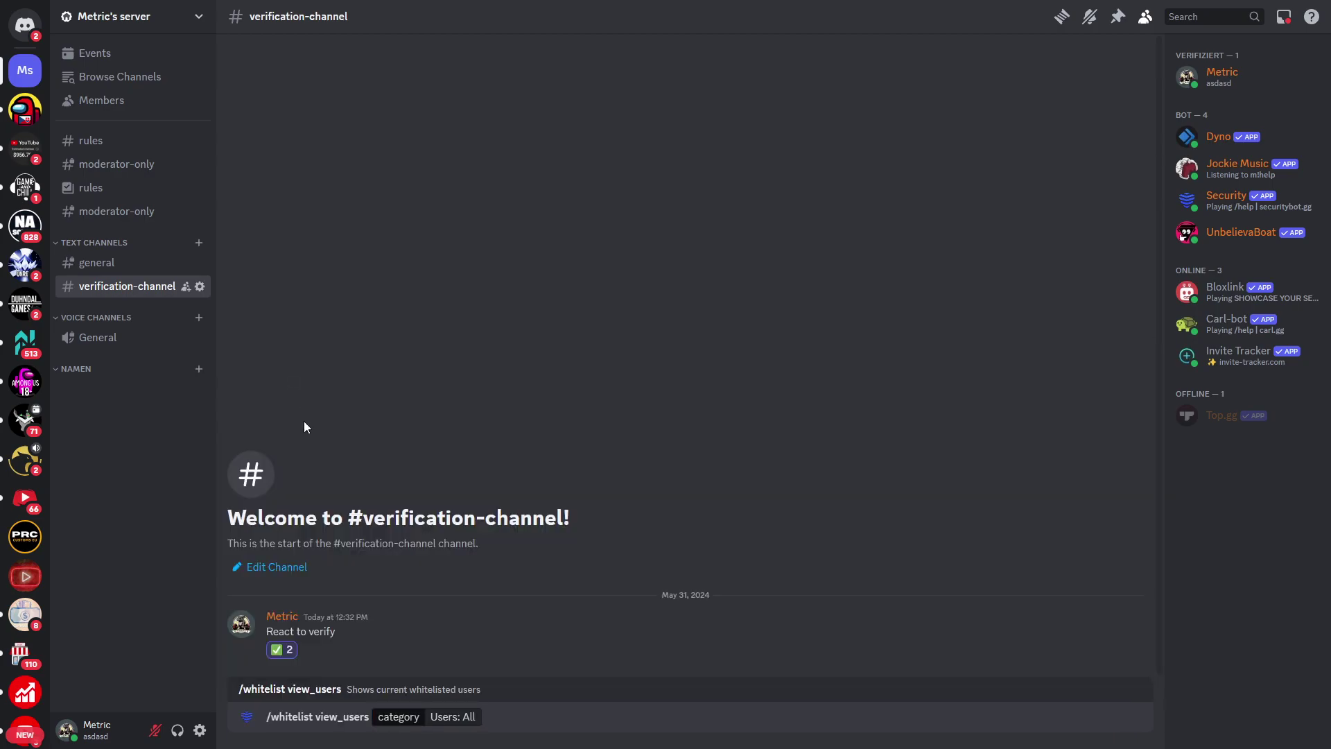
{"action": "key", "text": "Return"}
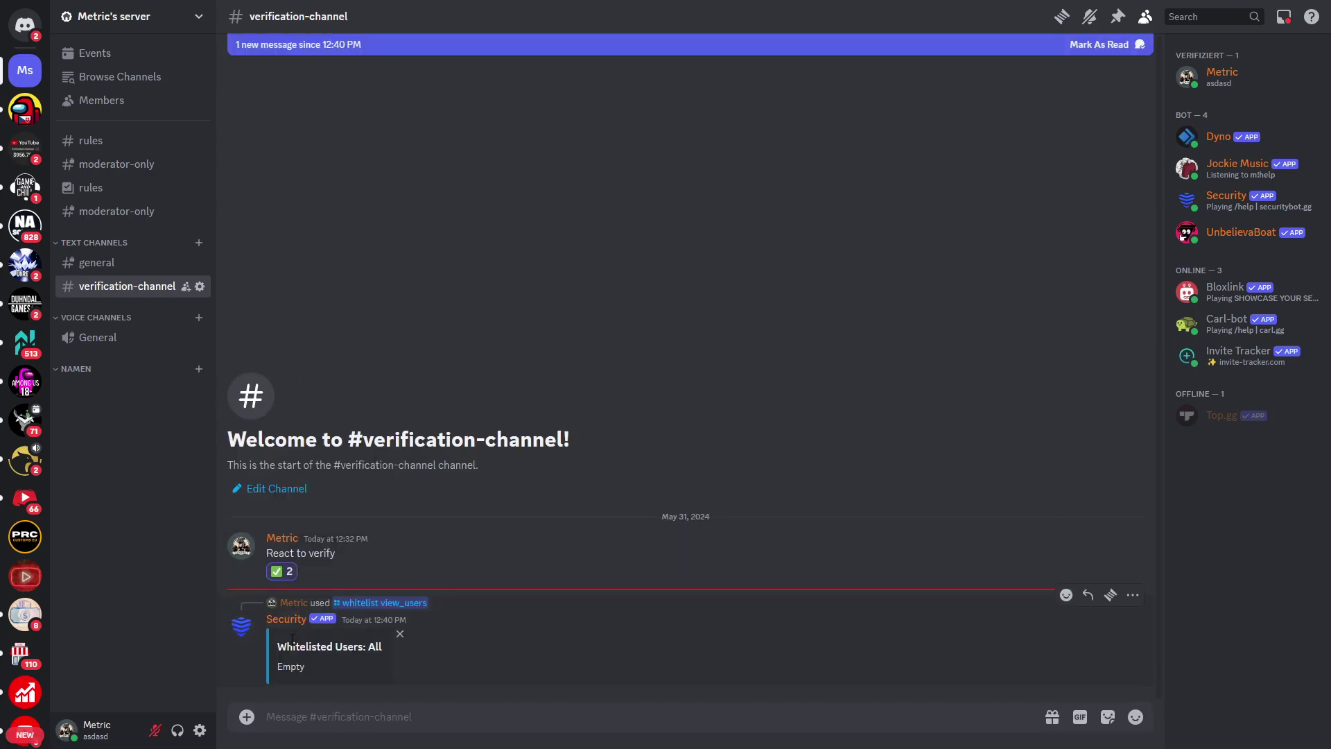
{"action": "left_click_drag", "start_coordinate": [277, 642], "coordinate": [319, 668]}
{"action": "left_click", "coordinate": [531, 663]}
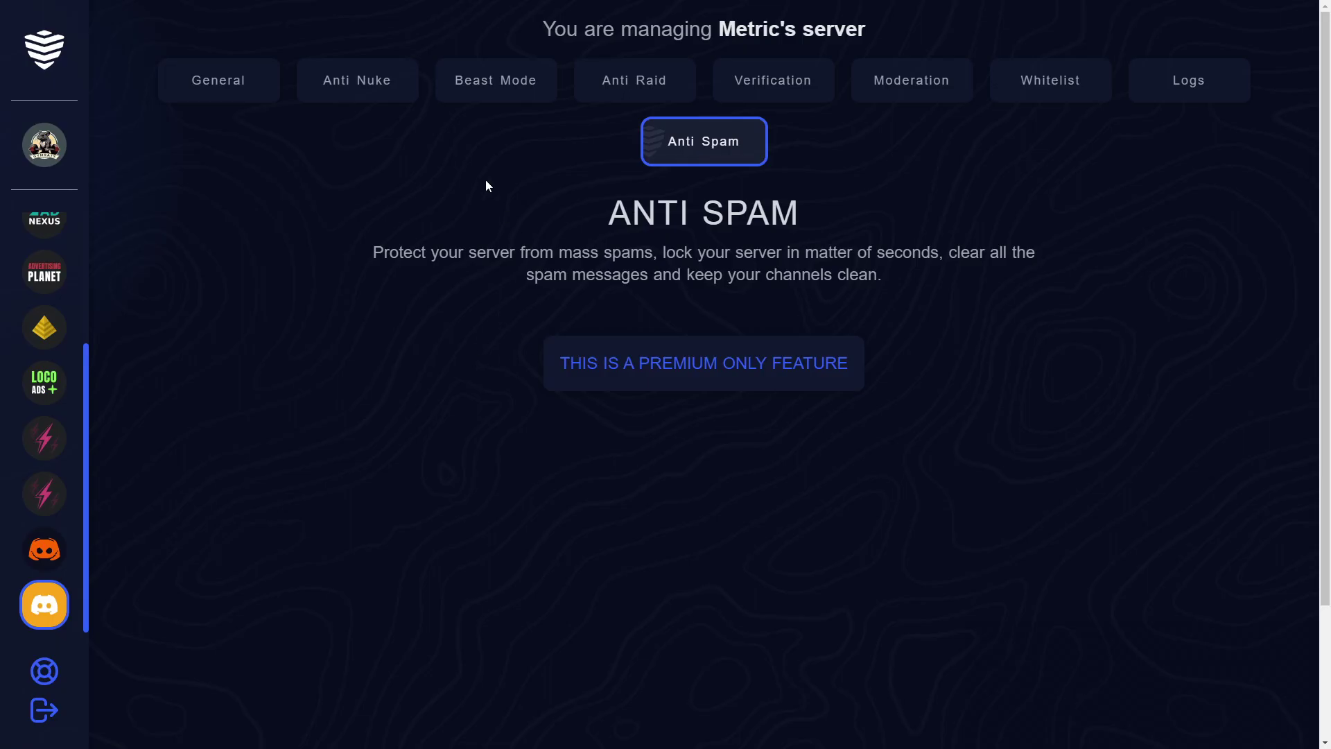
Step: Switch back to the Security Bot dashboard and open the server's General page
{"action": "left_click", "coordinate": [193, 80]}
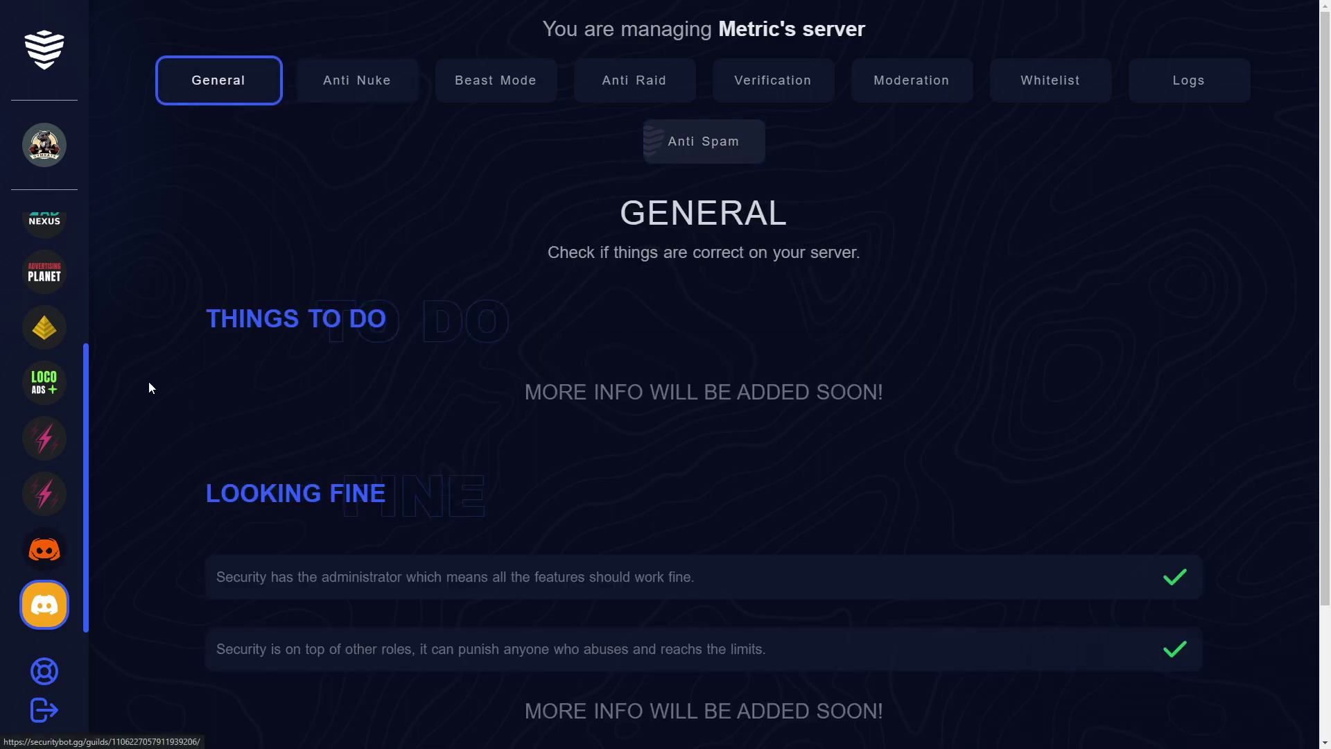